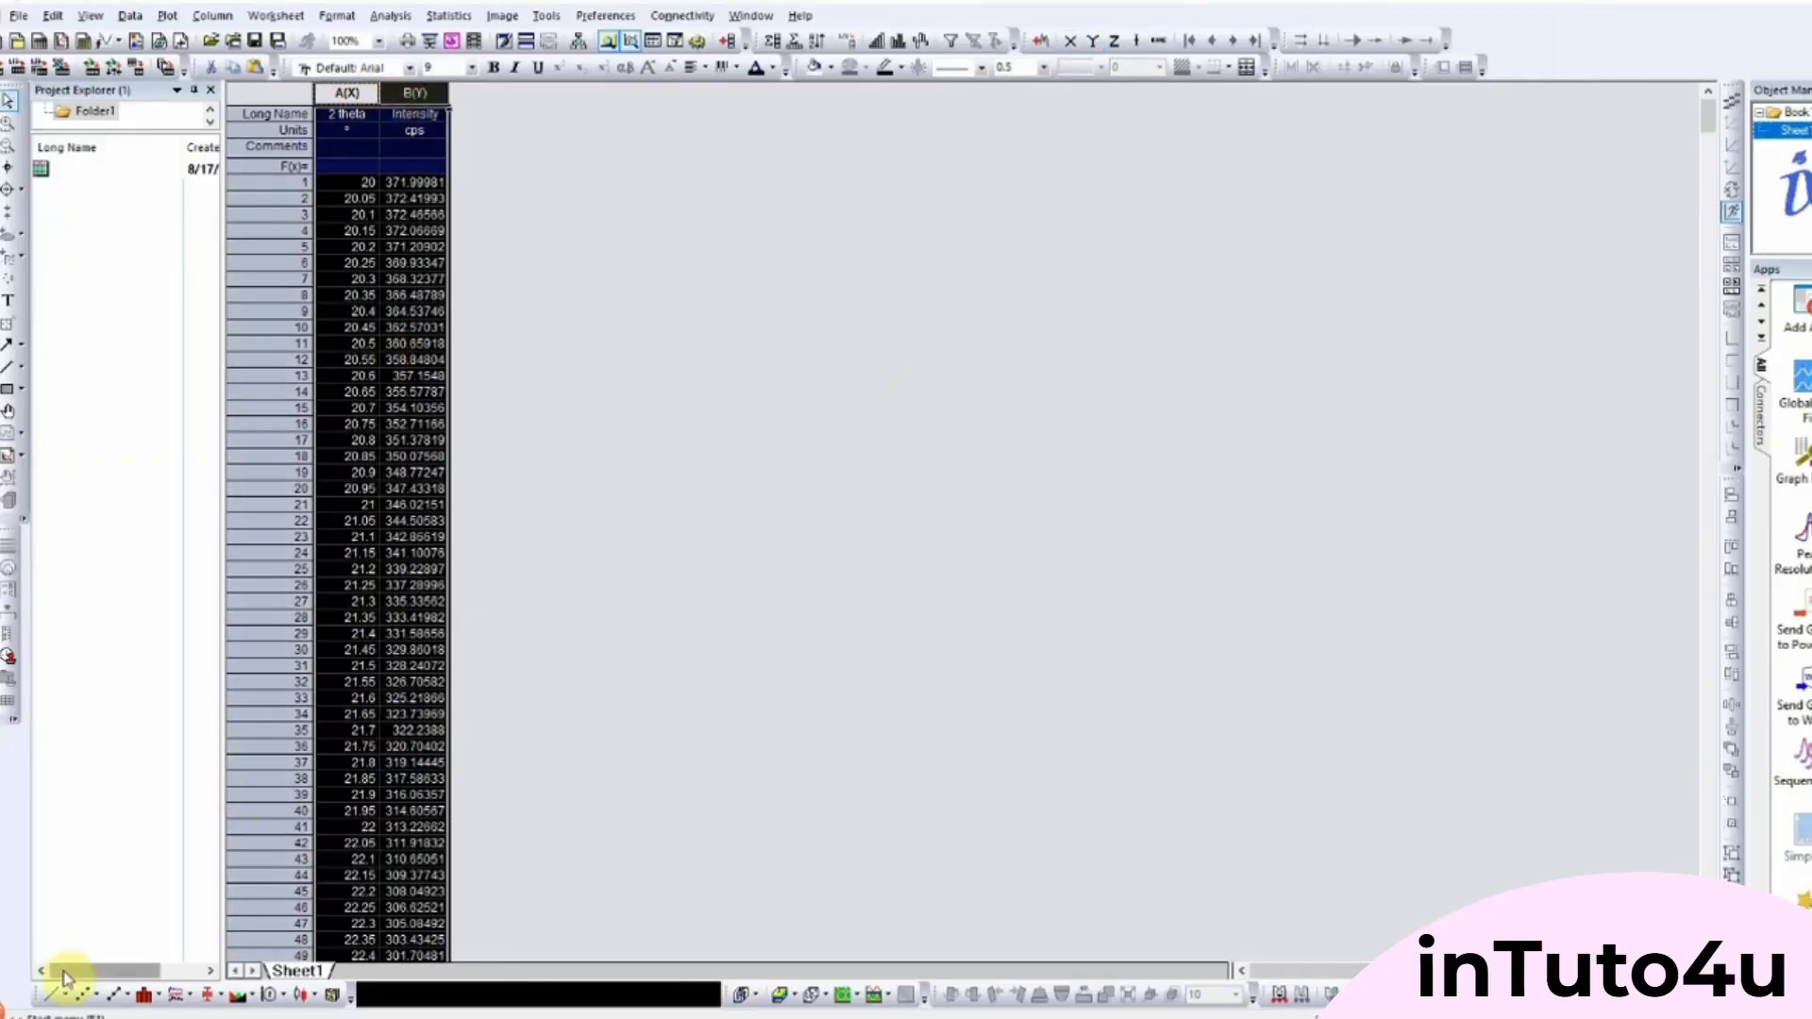
Step: Plot the selected 2 theta and Intensity columns as a line graph
{"action": "left_click", "coordinate": [50, 997]}
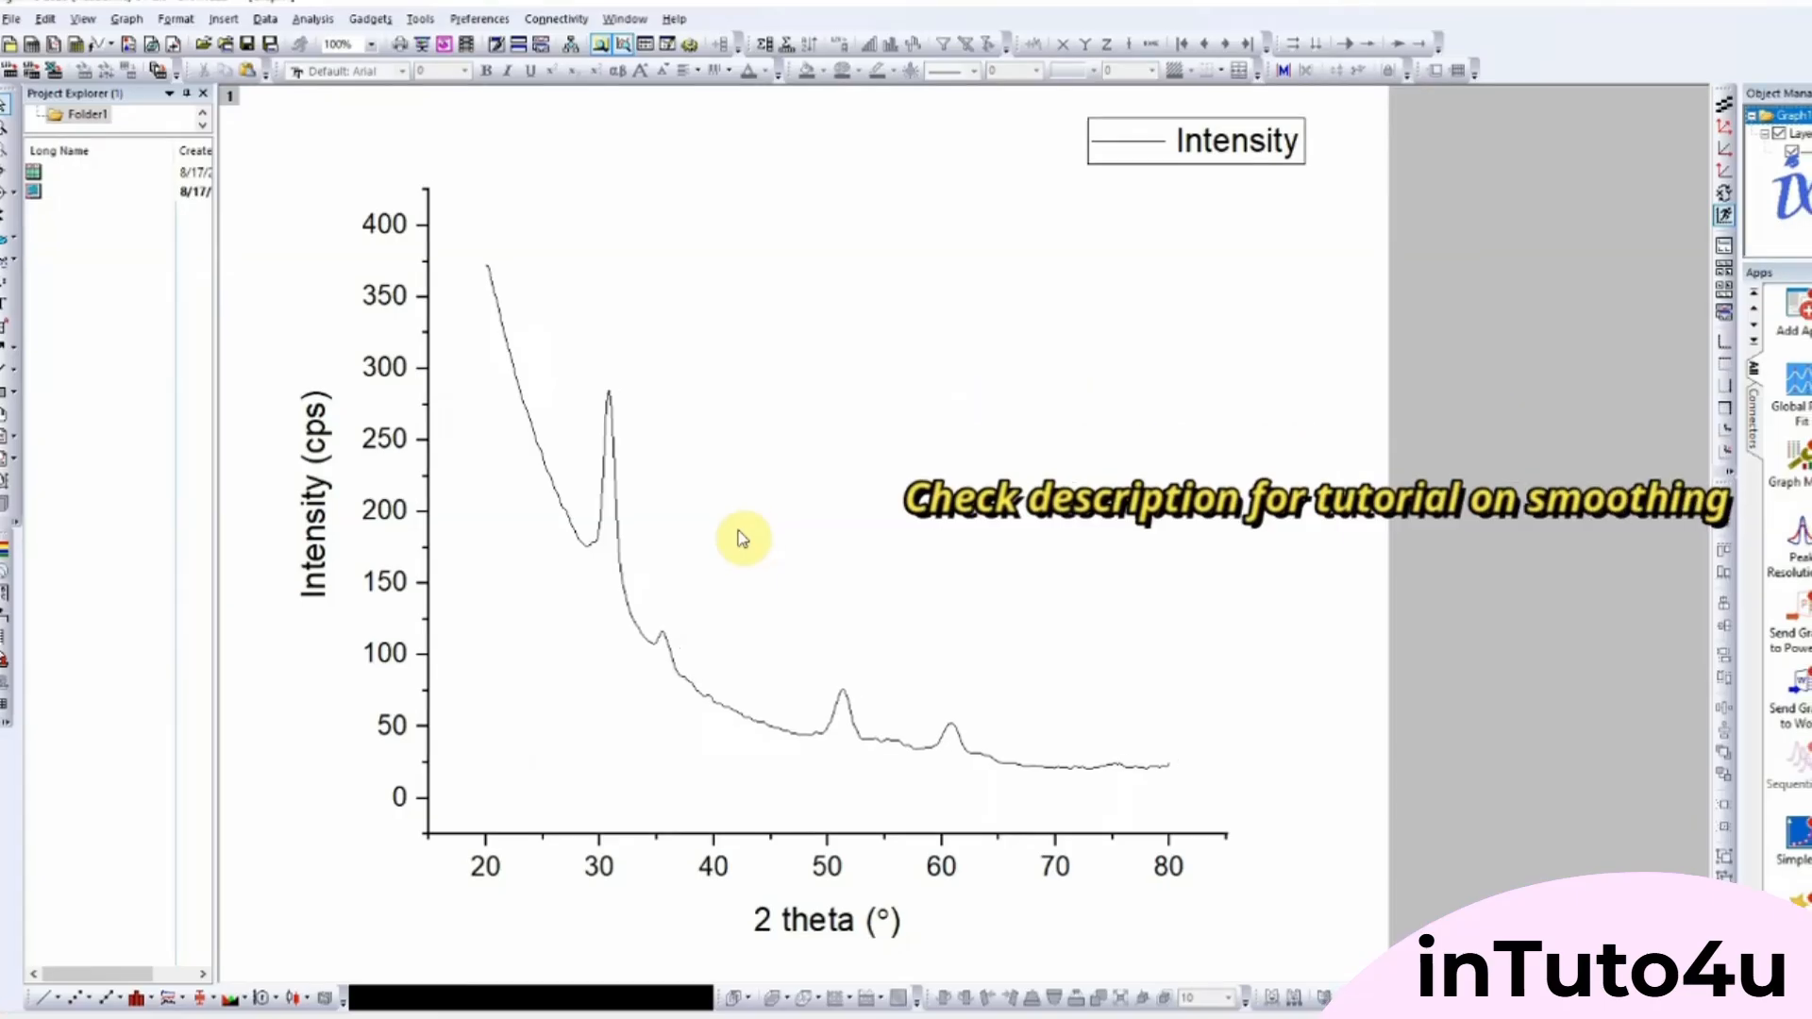
Step: Open the Peak Analyzer for the intensity curve and proceed with Subtract Baseline as the goal
{"action": "left_click", "coordinate": [315, 19]}
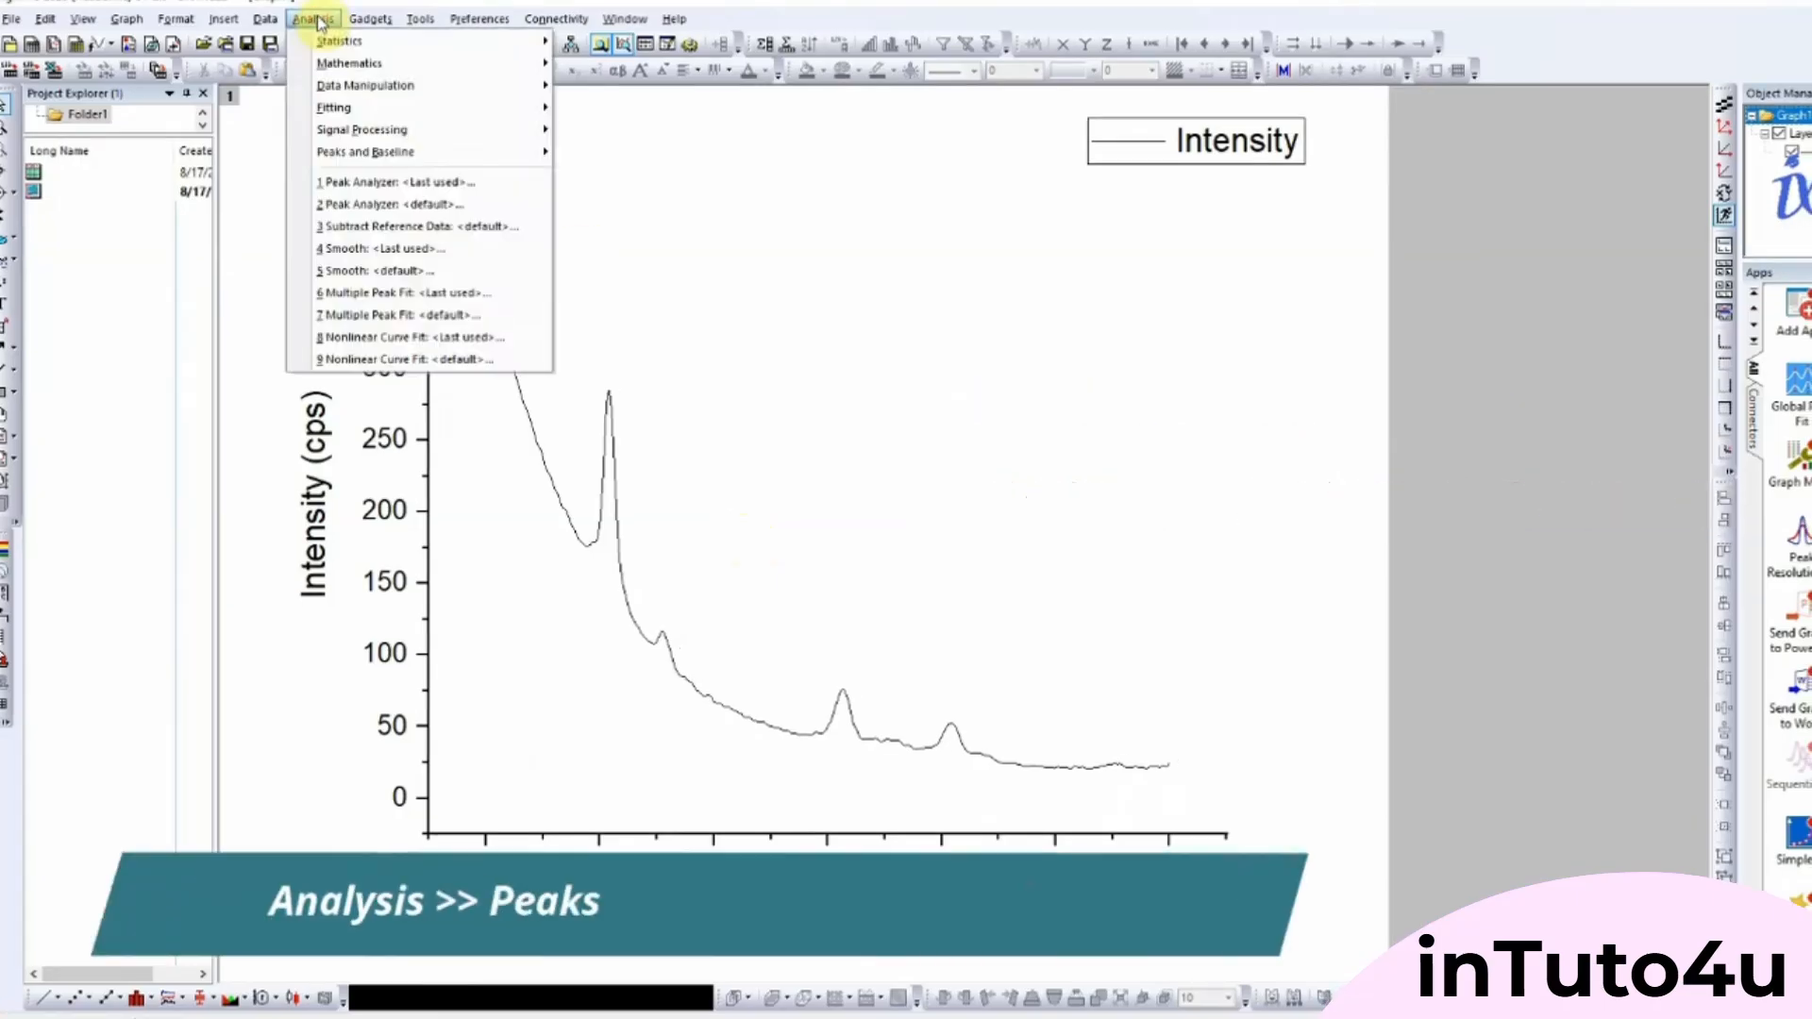
{"action": "mouse_move", "coordinate": [407, 151]}
{"action": "mouse_move", "coordinate": [618, 186]}
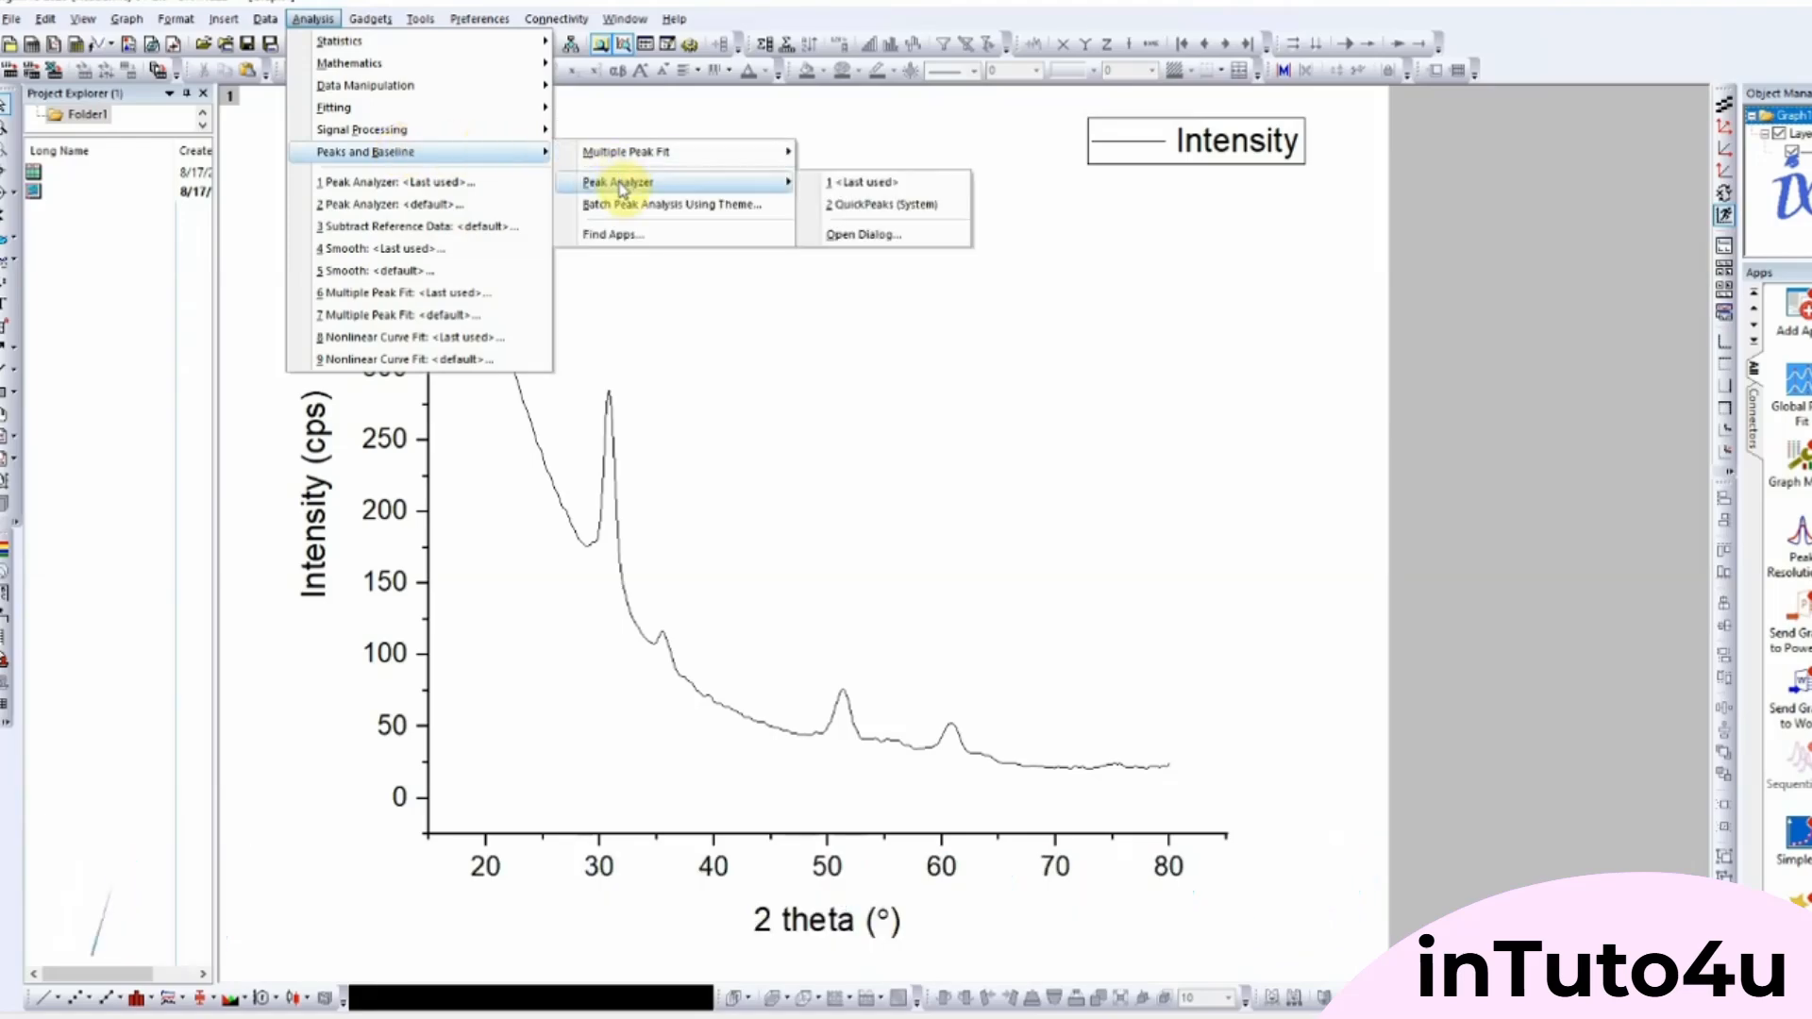
{"action": "left_click", "coordinate": [857, 236]}
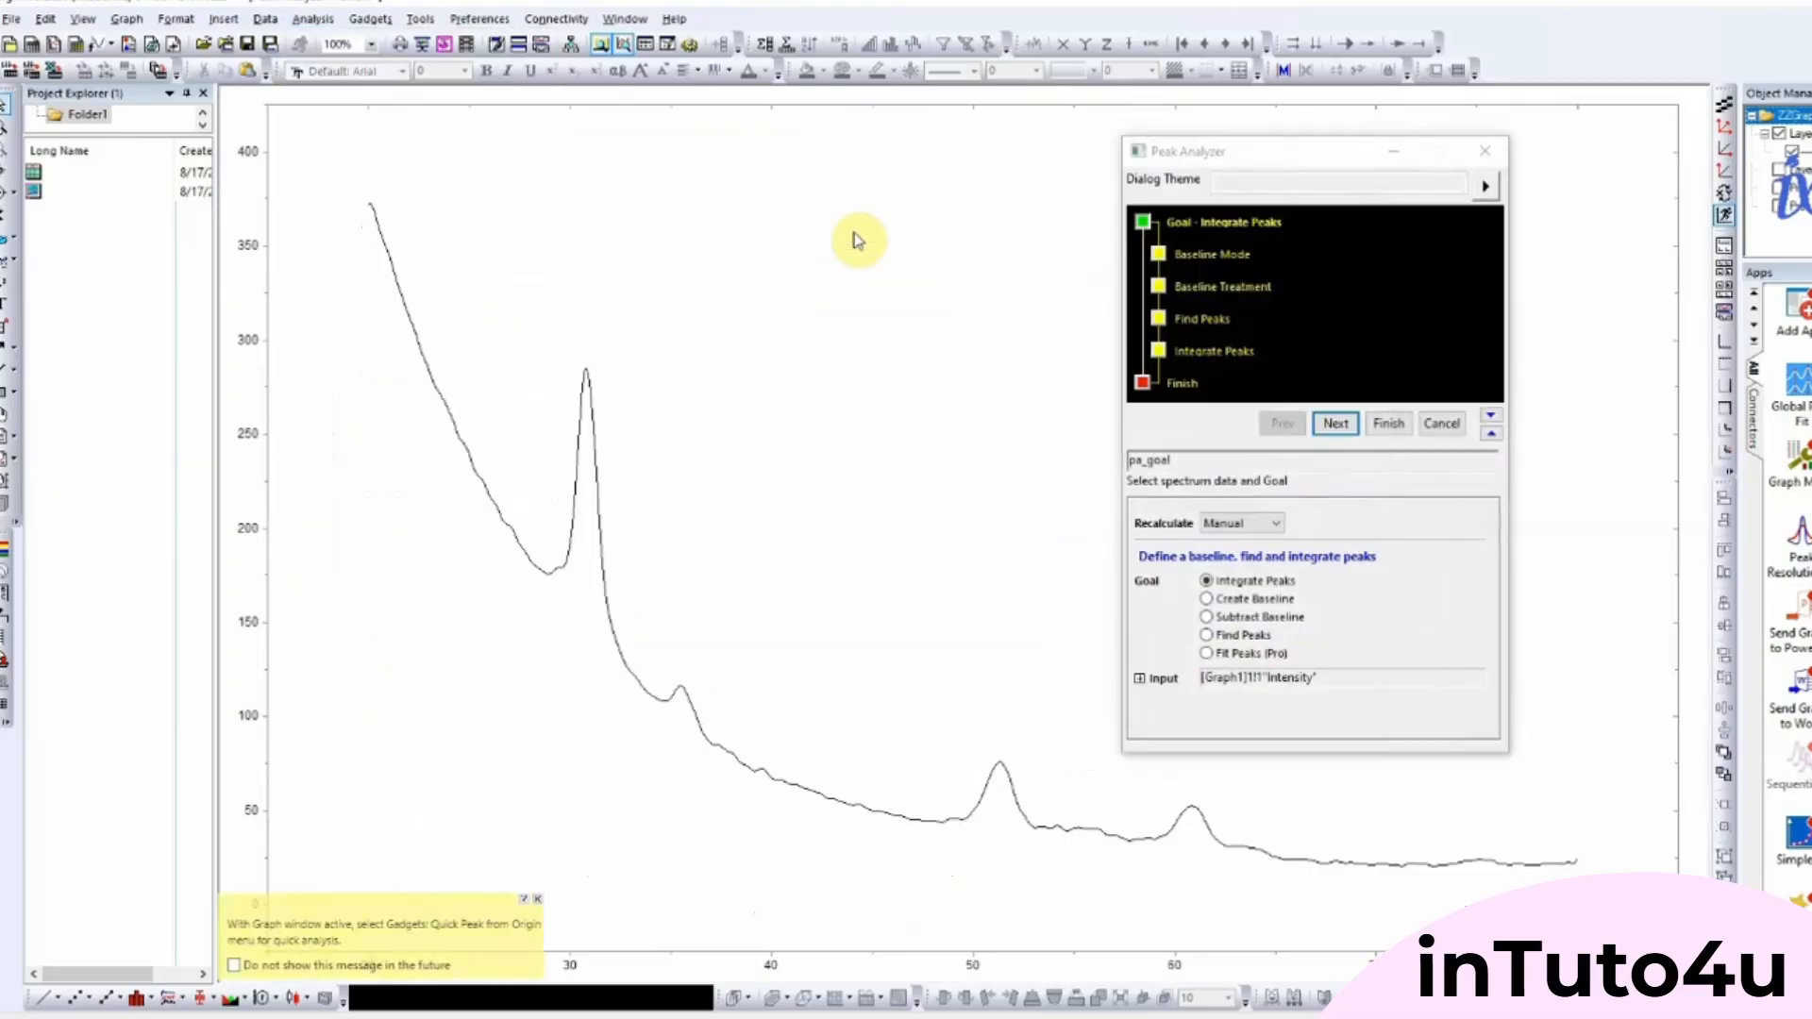
{"action": "left_click_drag", "start_coordinate": [1268, 153], "coordinate": [1048, 61]}
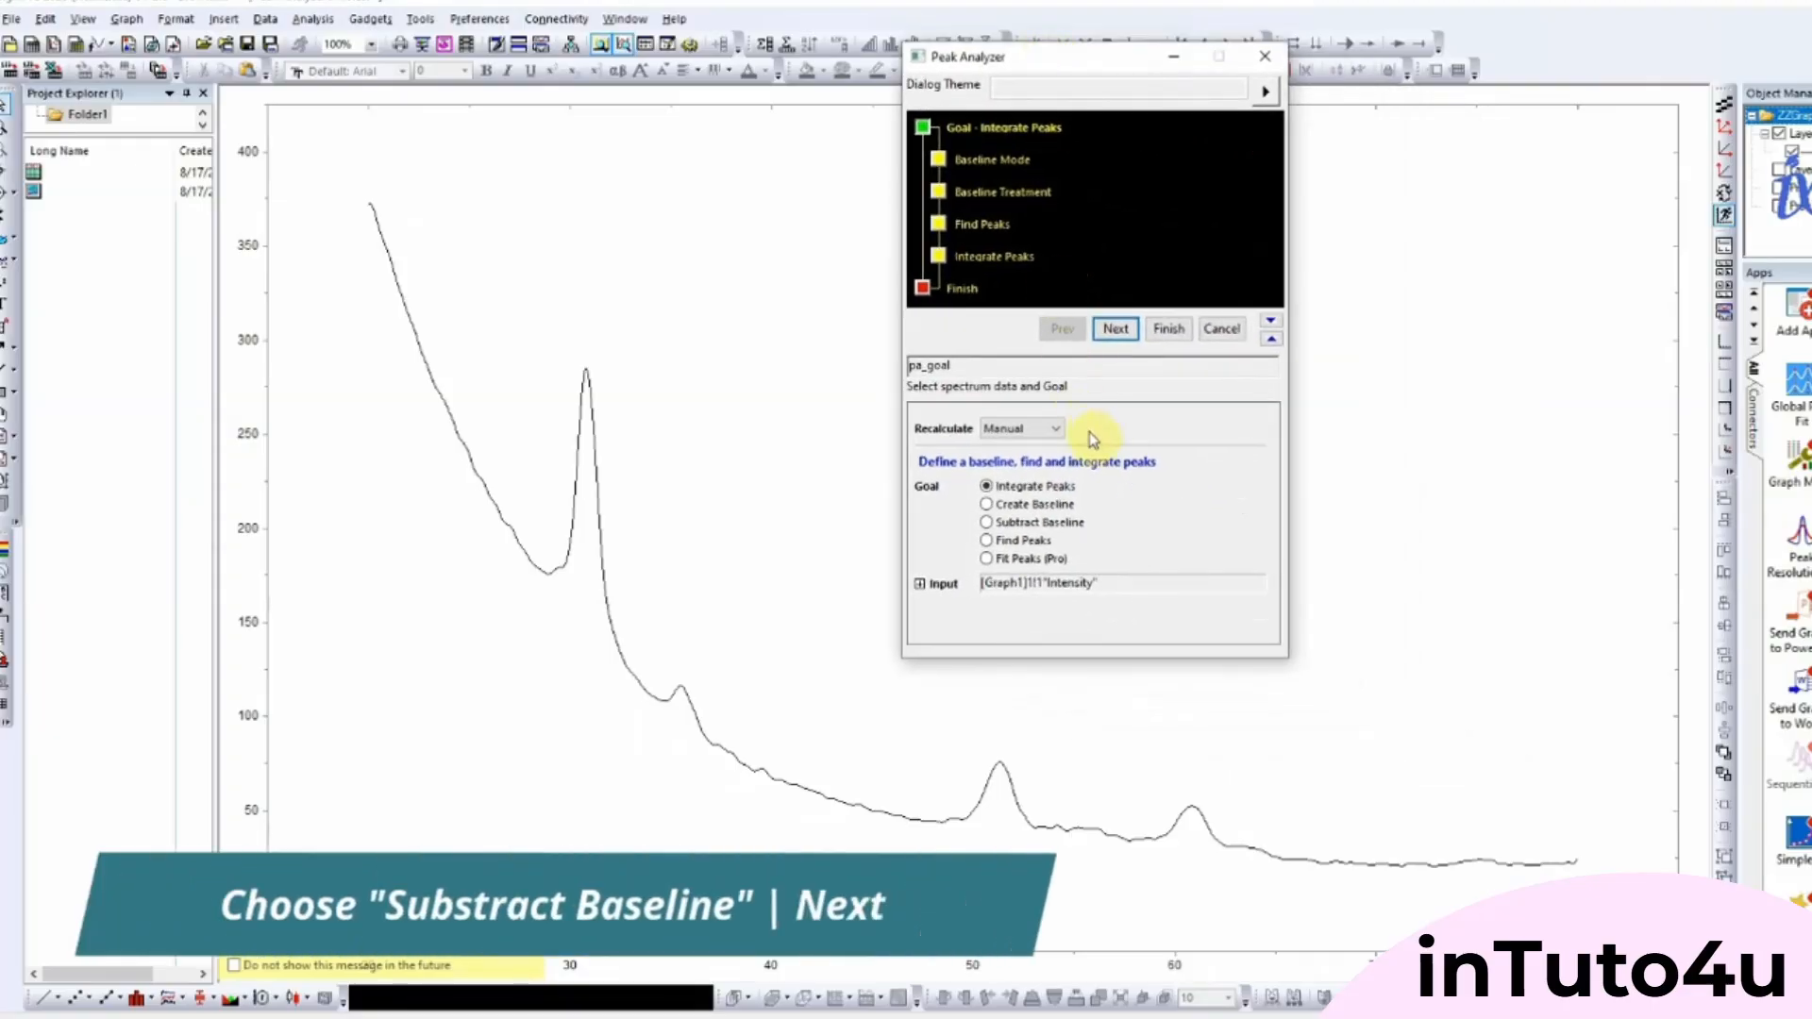
{"action": "left_click", "coordinate": [987, 524]}
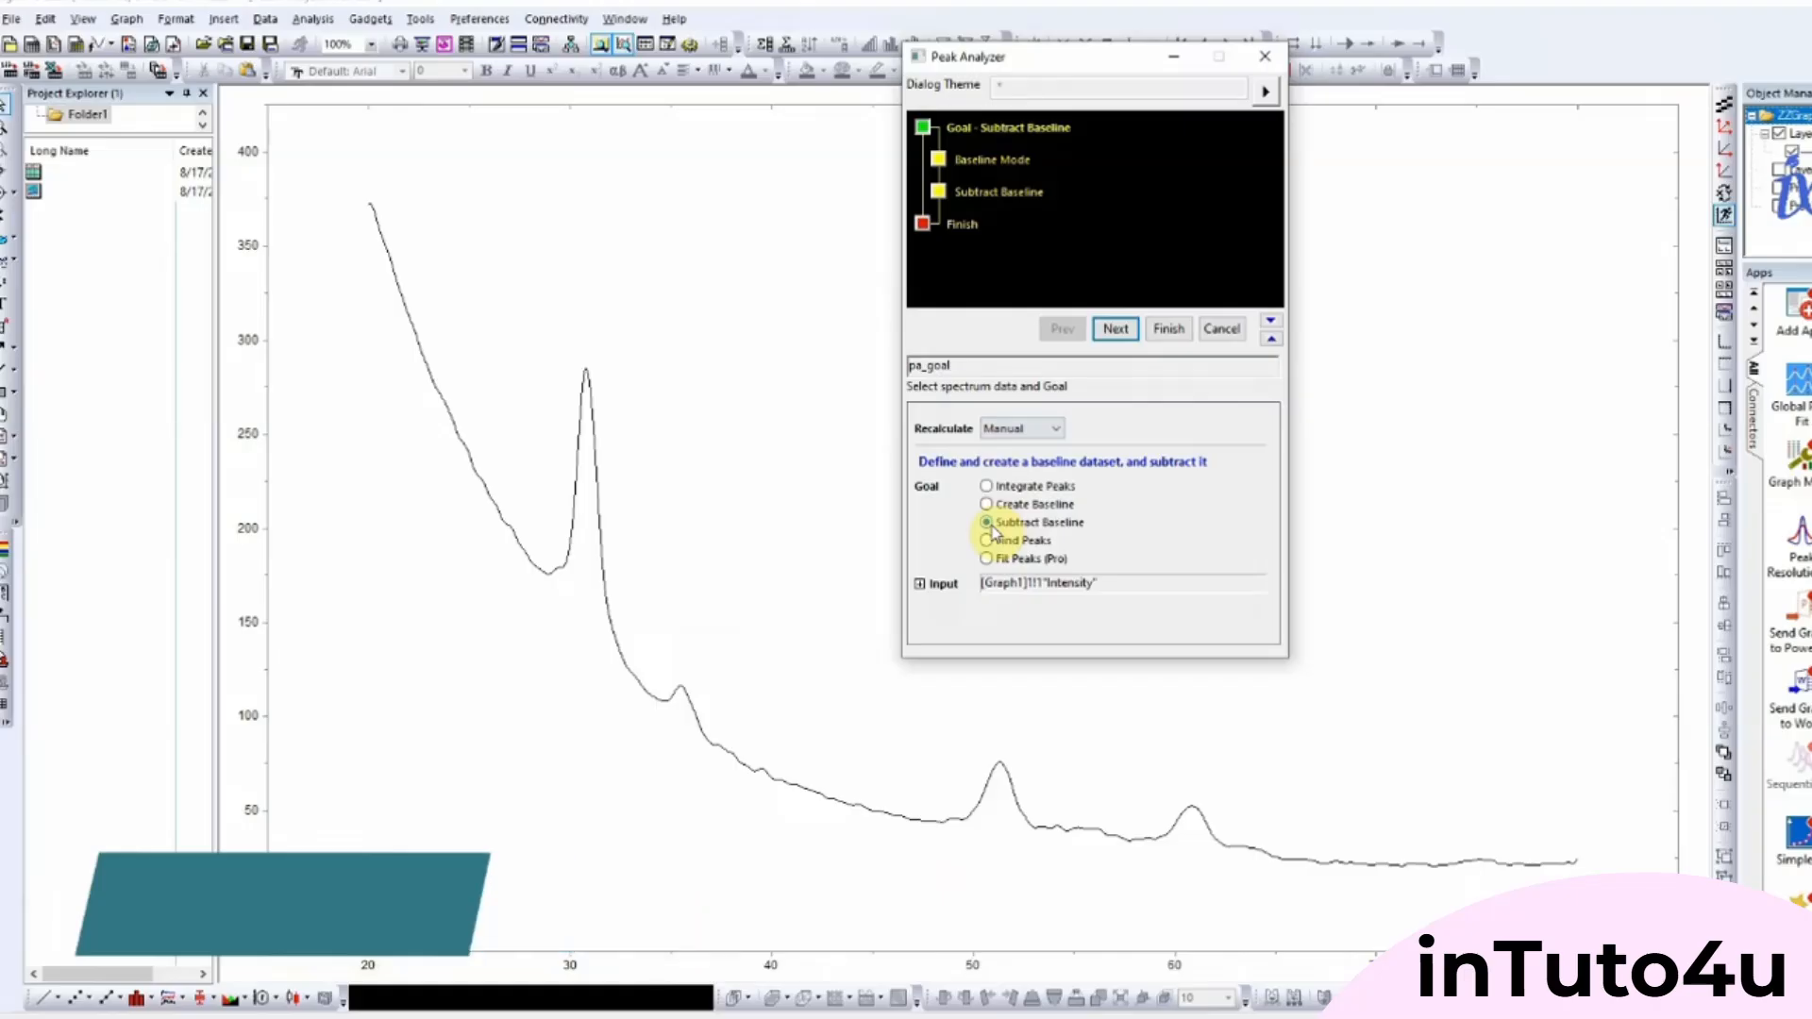
{"action": "left_click", "coordinate": [1116, 328]}
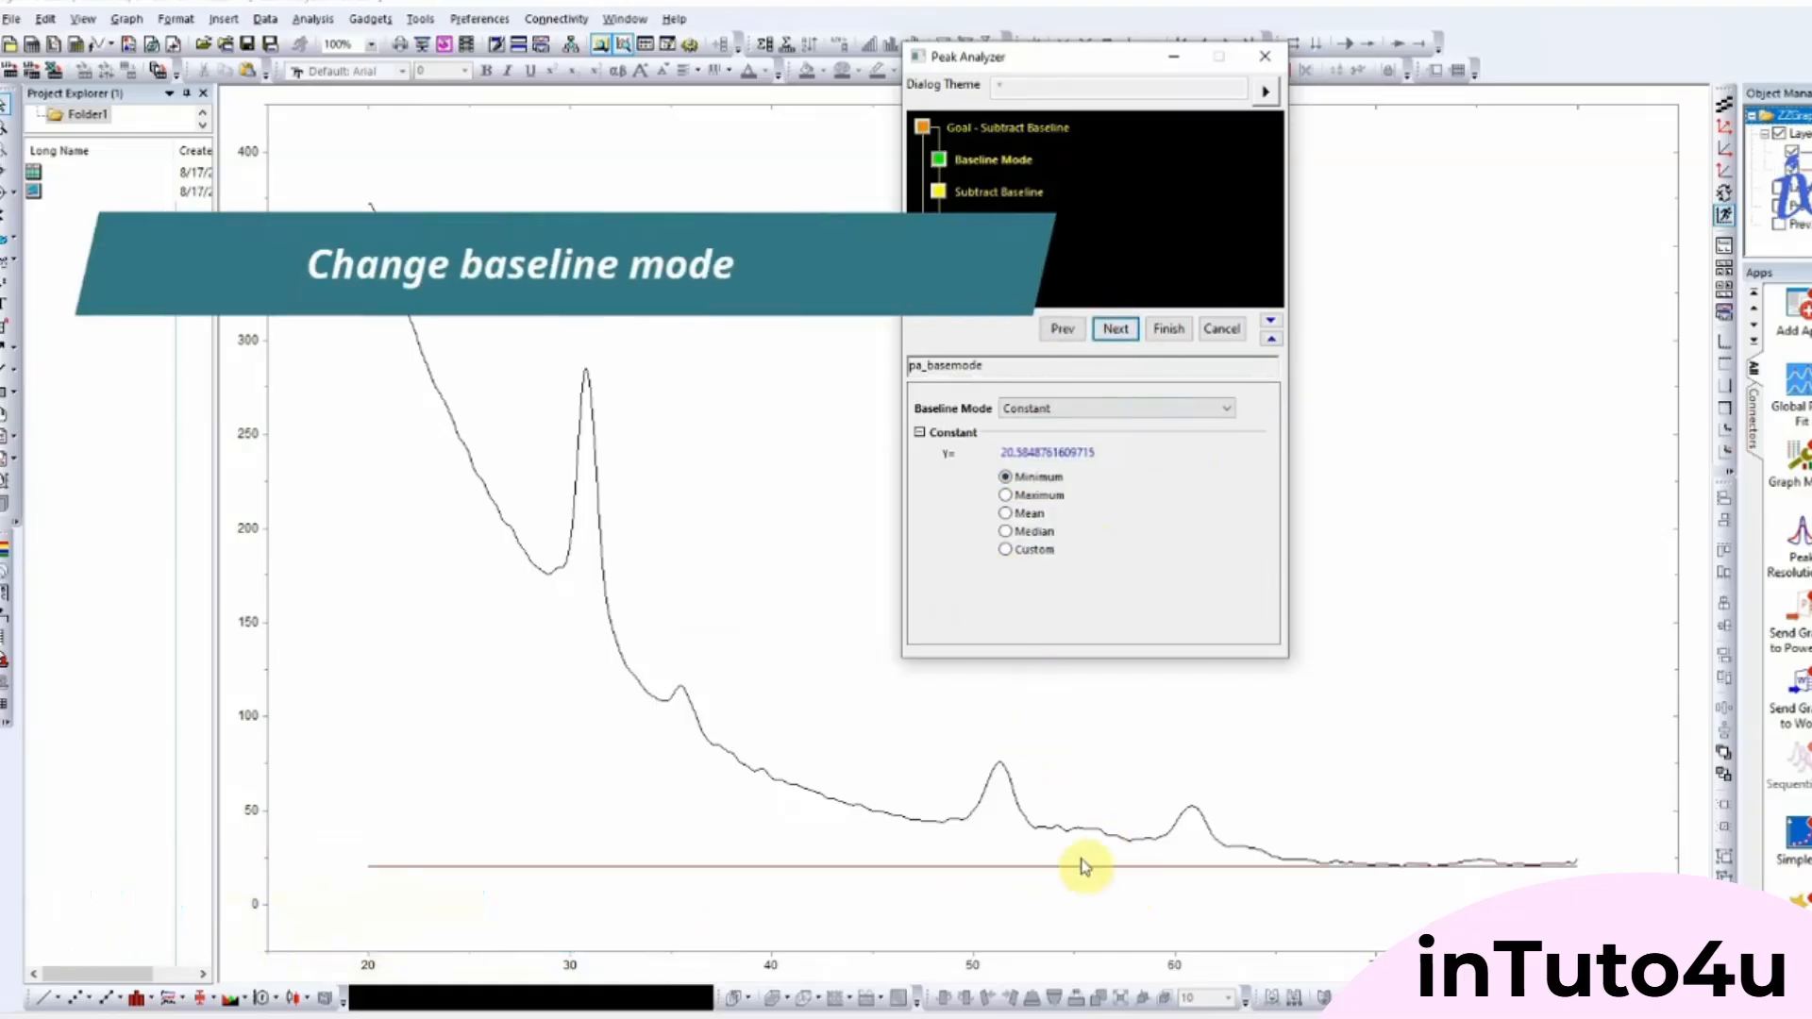
Step: Set the baseline mode to User Defined, keep the automatically found anchor points, and choose BSpline as the interpolation method
{"action": "left_click", "coordinate": [1075, 415]}
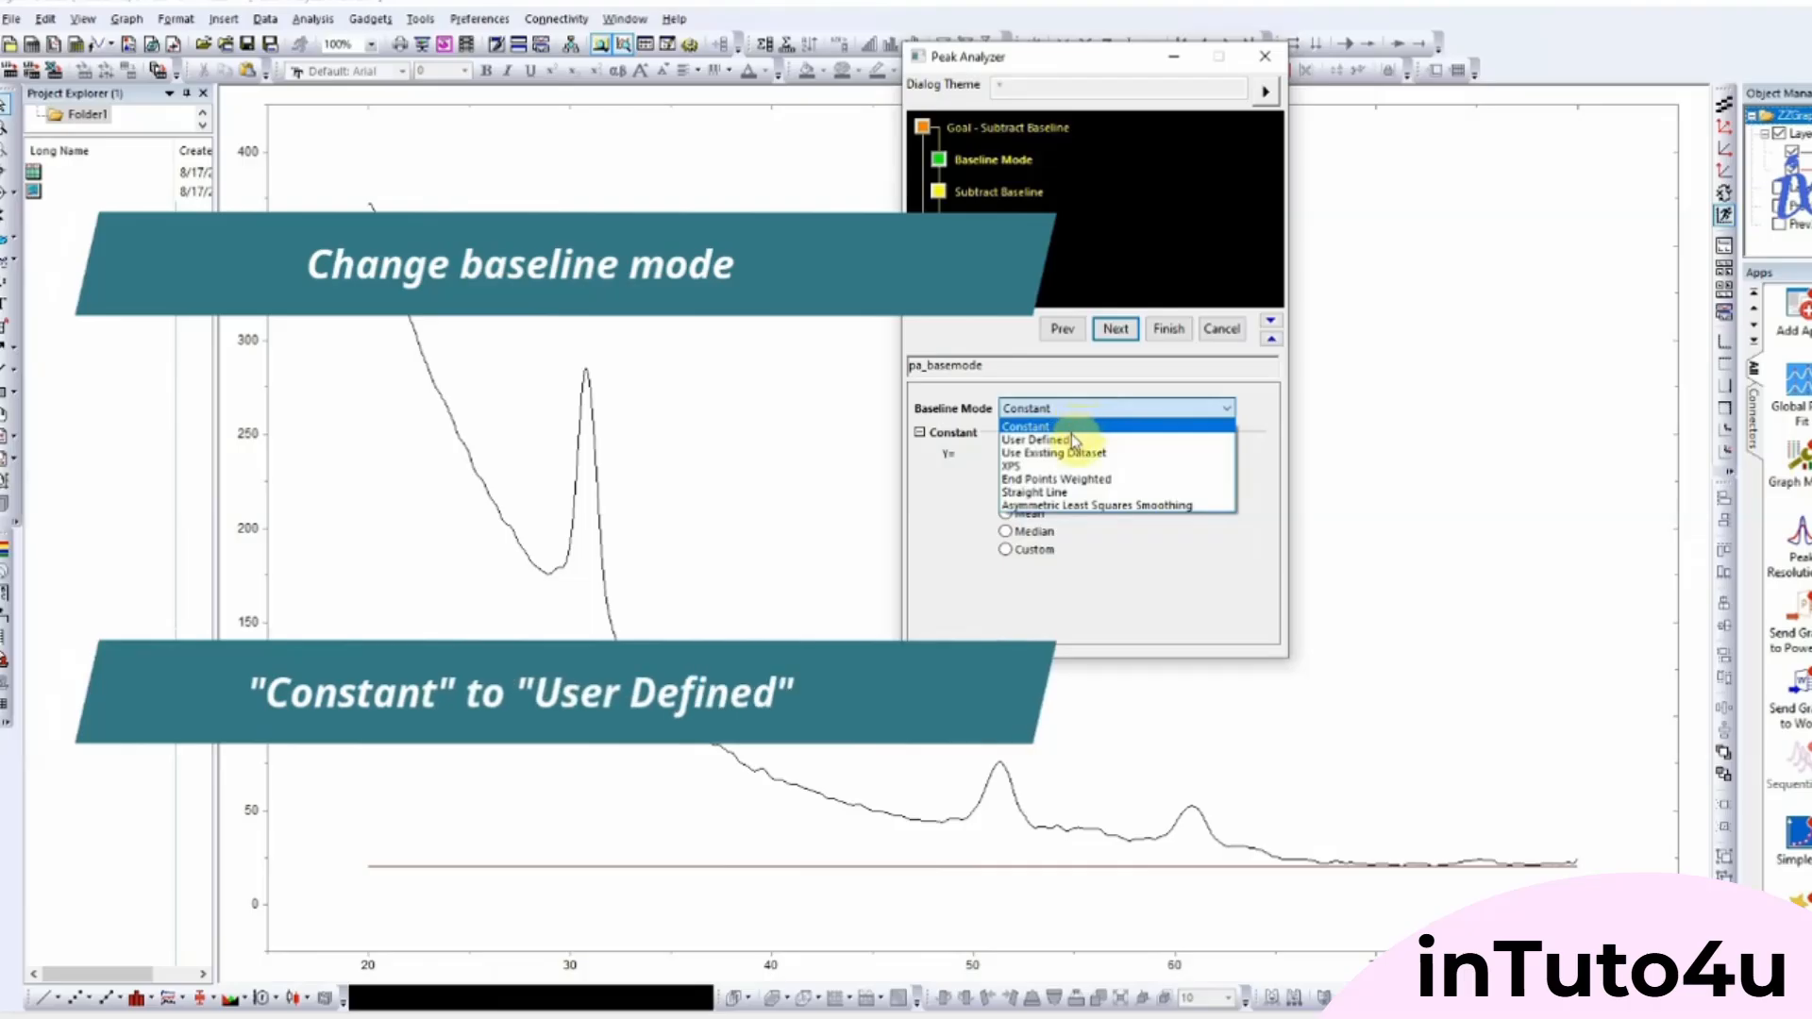
{"action": "left_click", "coordinate": [1075, 439]}
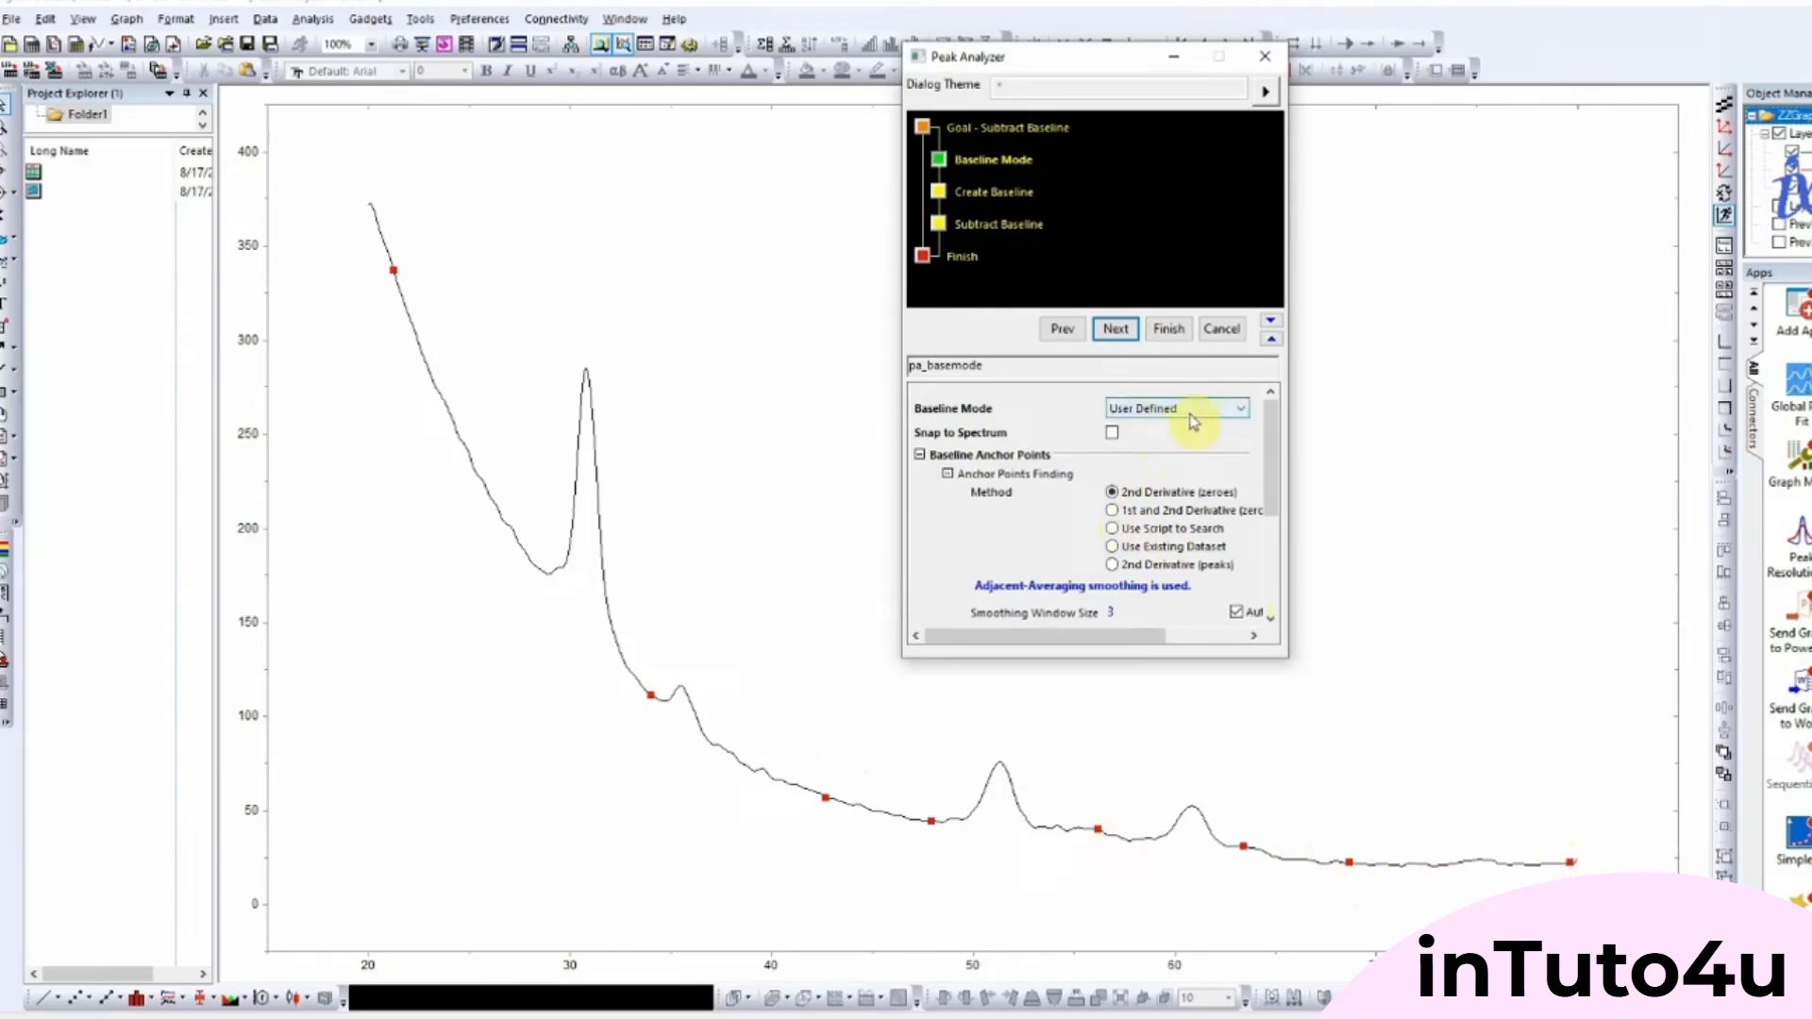
{"action": "scroll", "coordinate": [1227, 564], "scroll_direction": "down", "scroll_amount": 4}
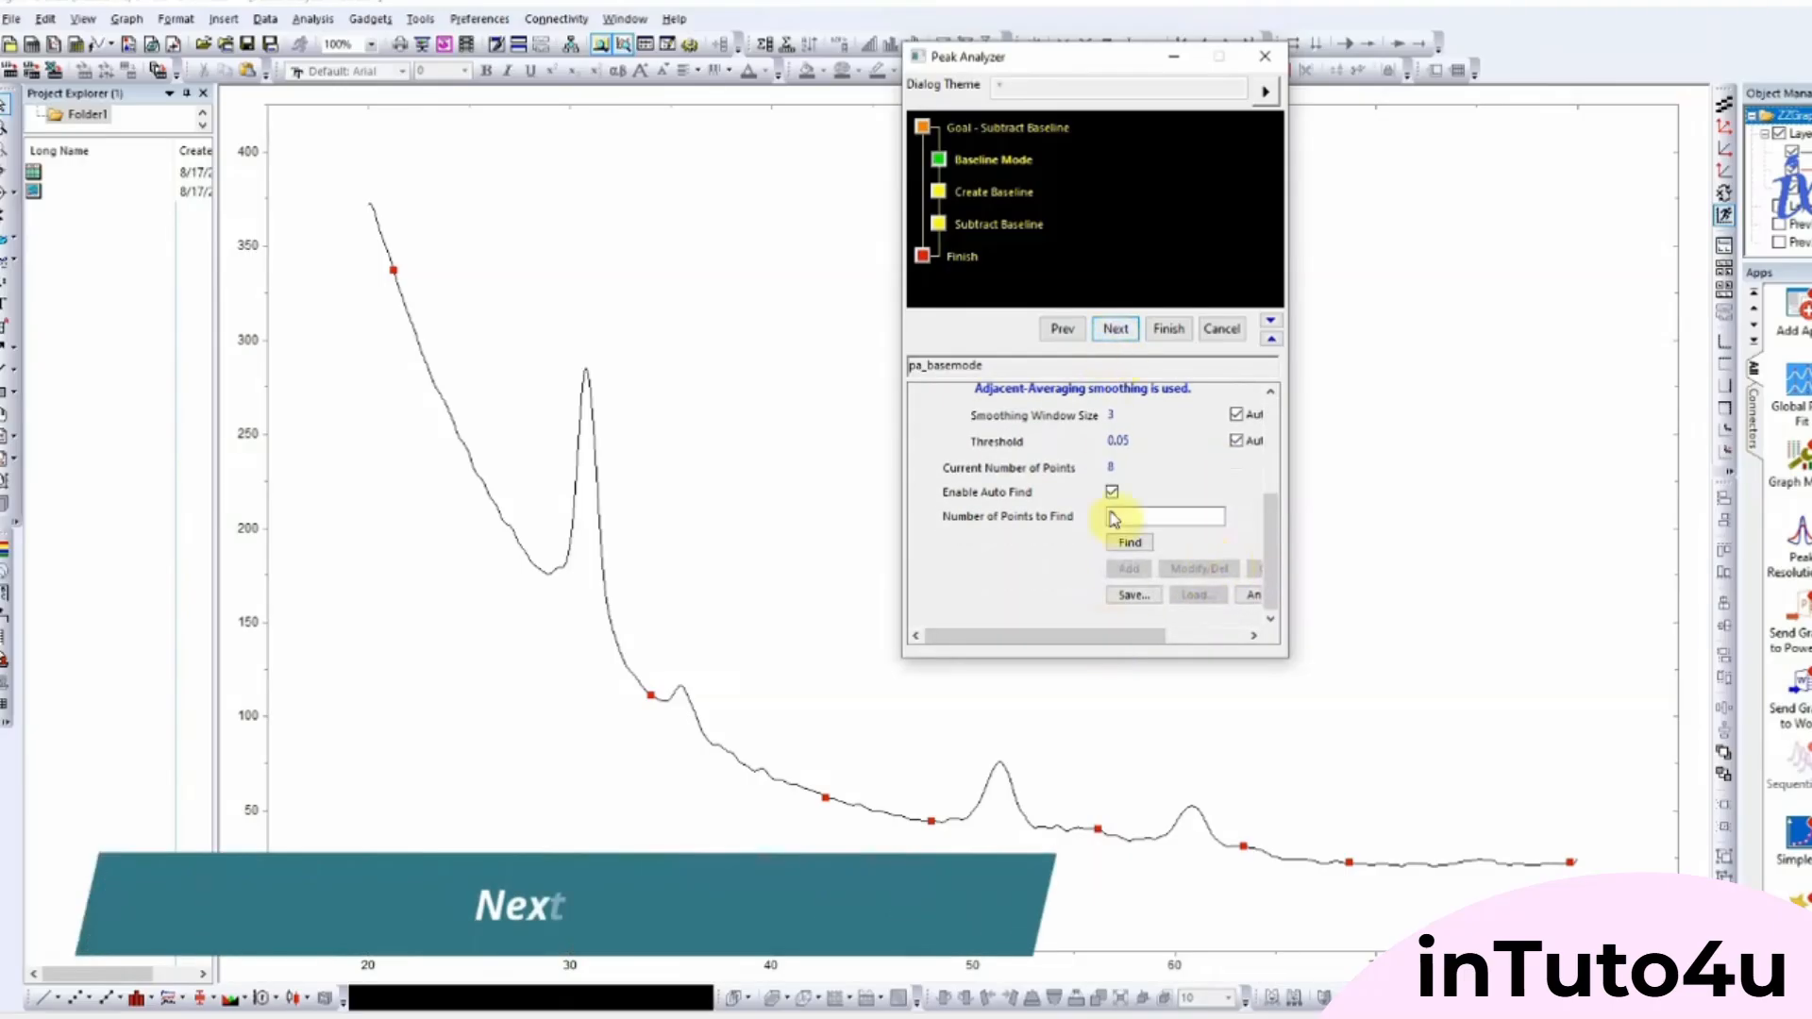
{"action": "left_click_drag", "start_coordinate": [1108, 639], "coordinate": [1175, 640]}
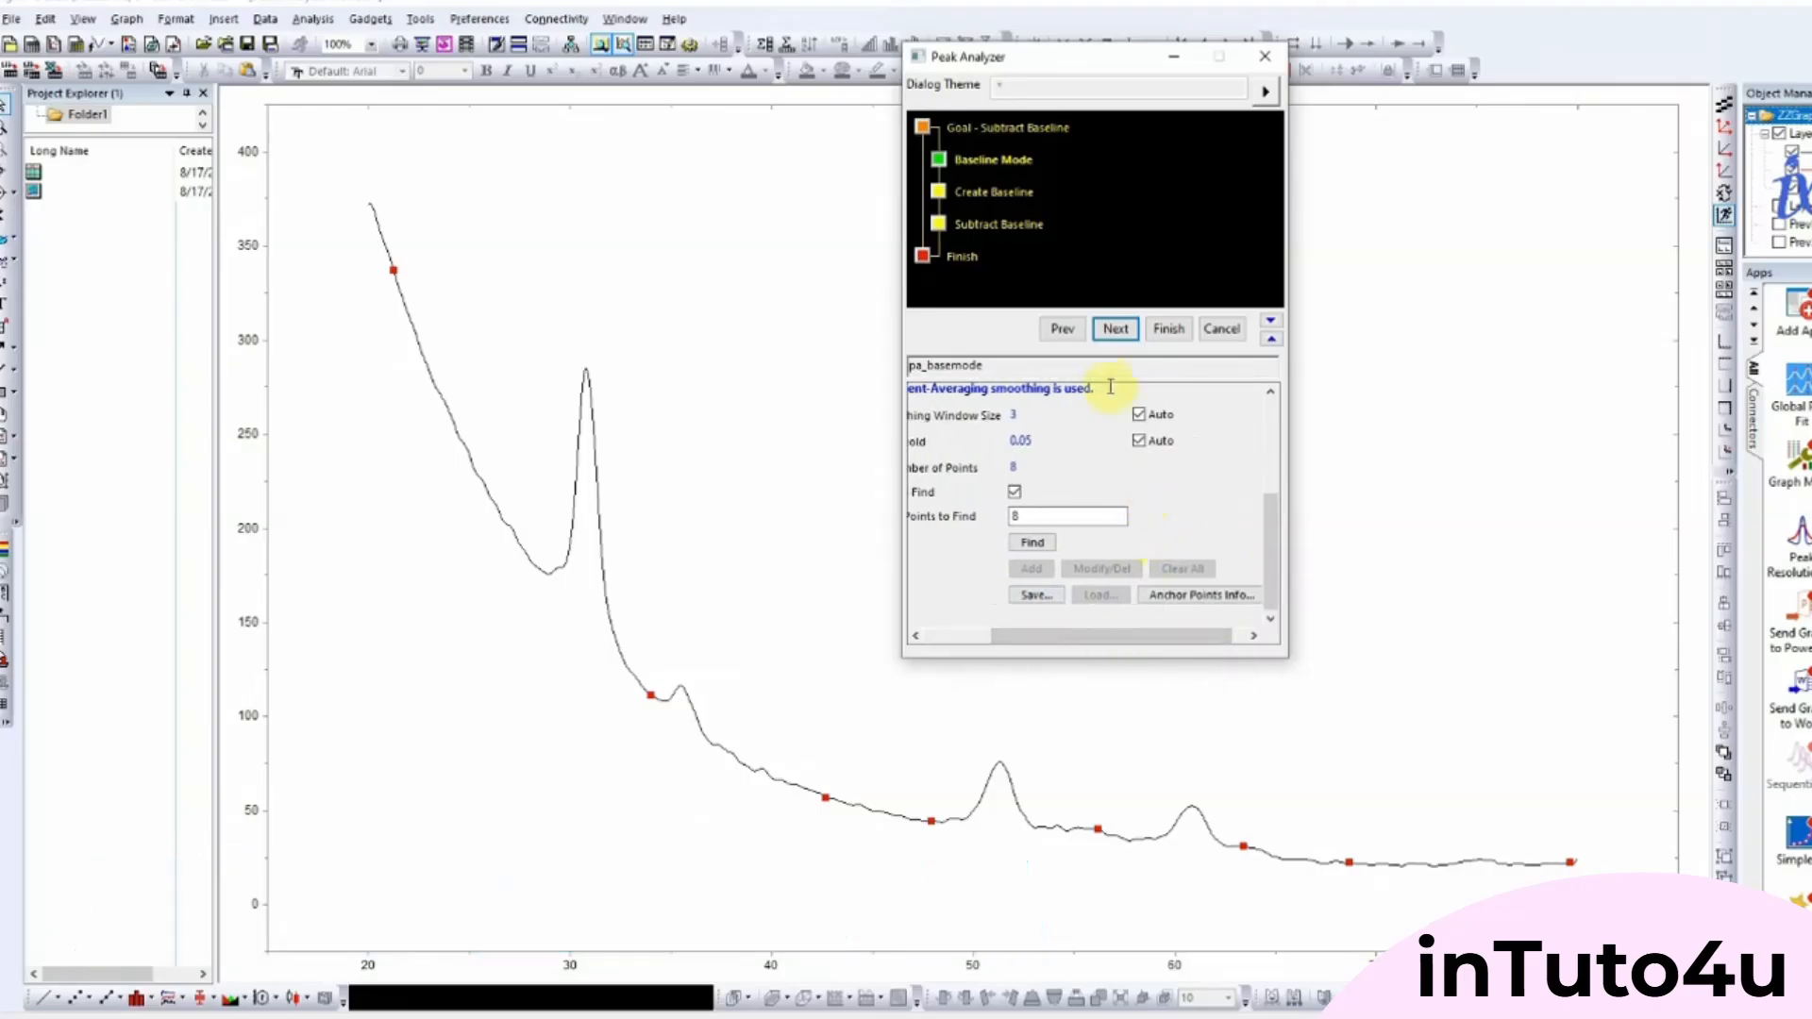
{"action": "left_click", "coordinate": [1115, 329]}
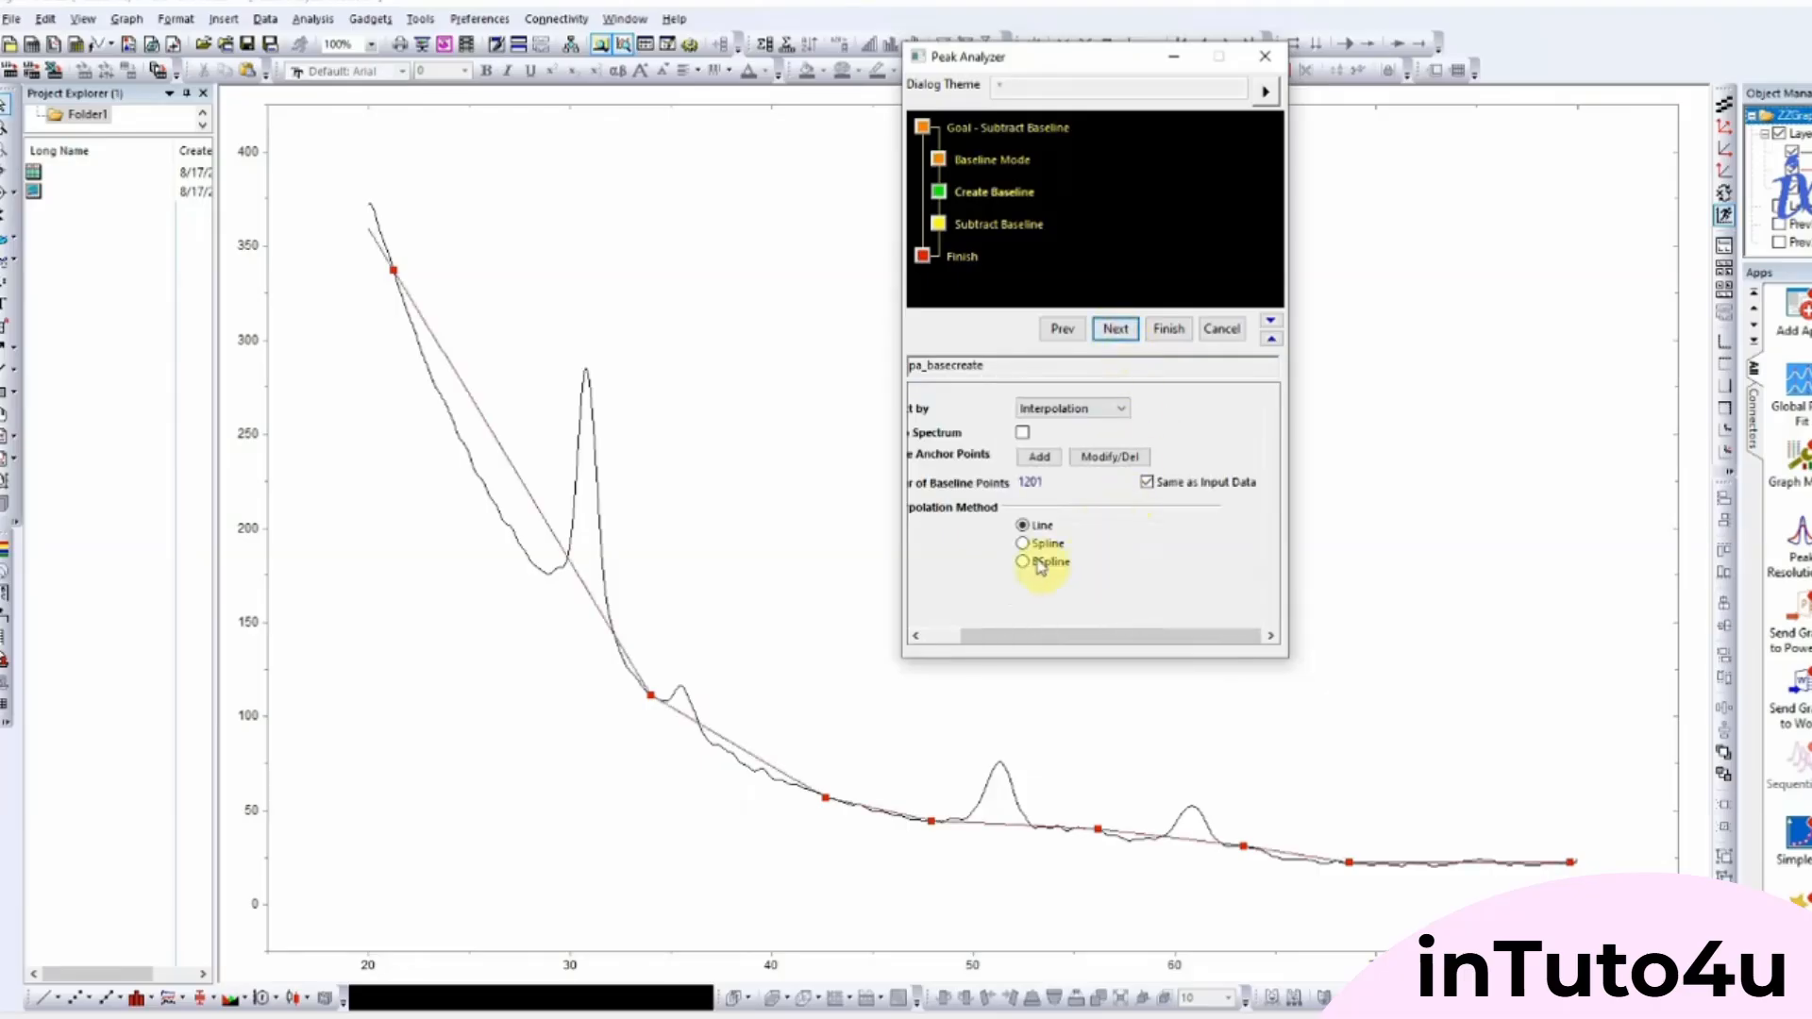
{"action": "left_click", "coordinate": [1027, 563]}
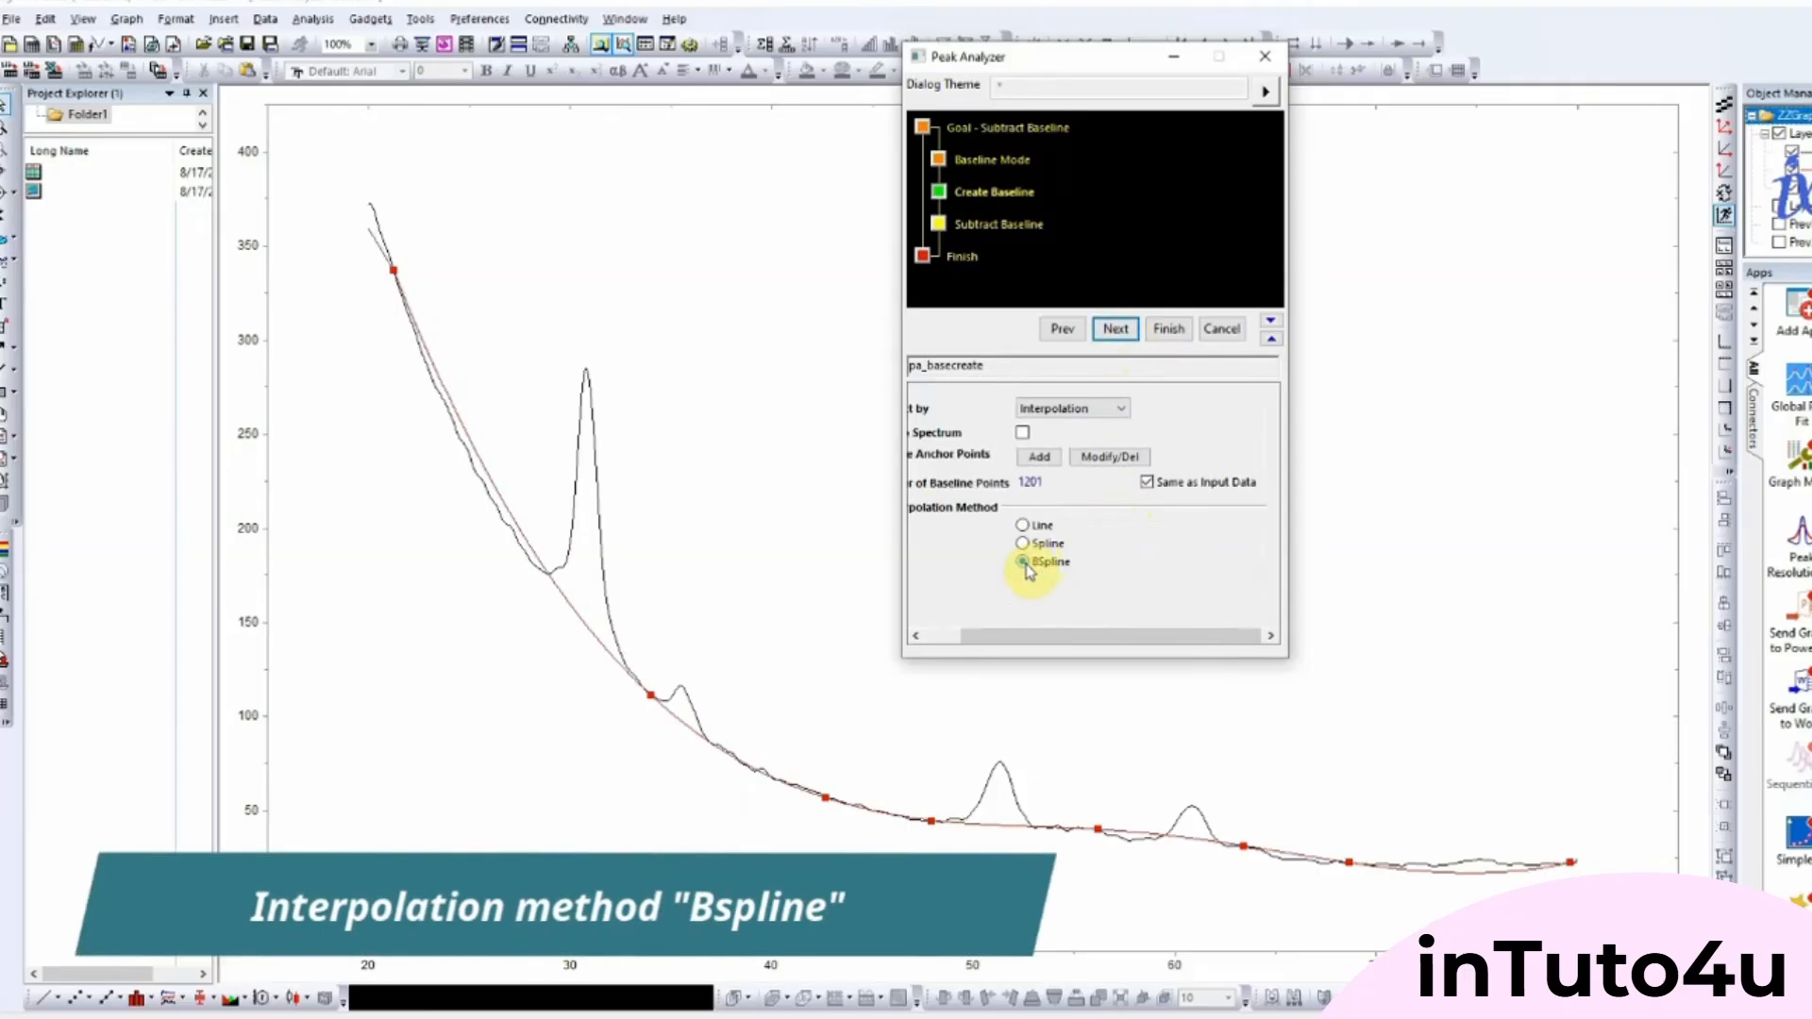
Step: Move the baseline anchor points near 2 theta 48, 56, 63 and 69 to about 46.9, 57.7, 65.3 and 72.9 on the curve
{"action": "left_click", "coordinate": [1122, 461]}
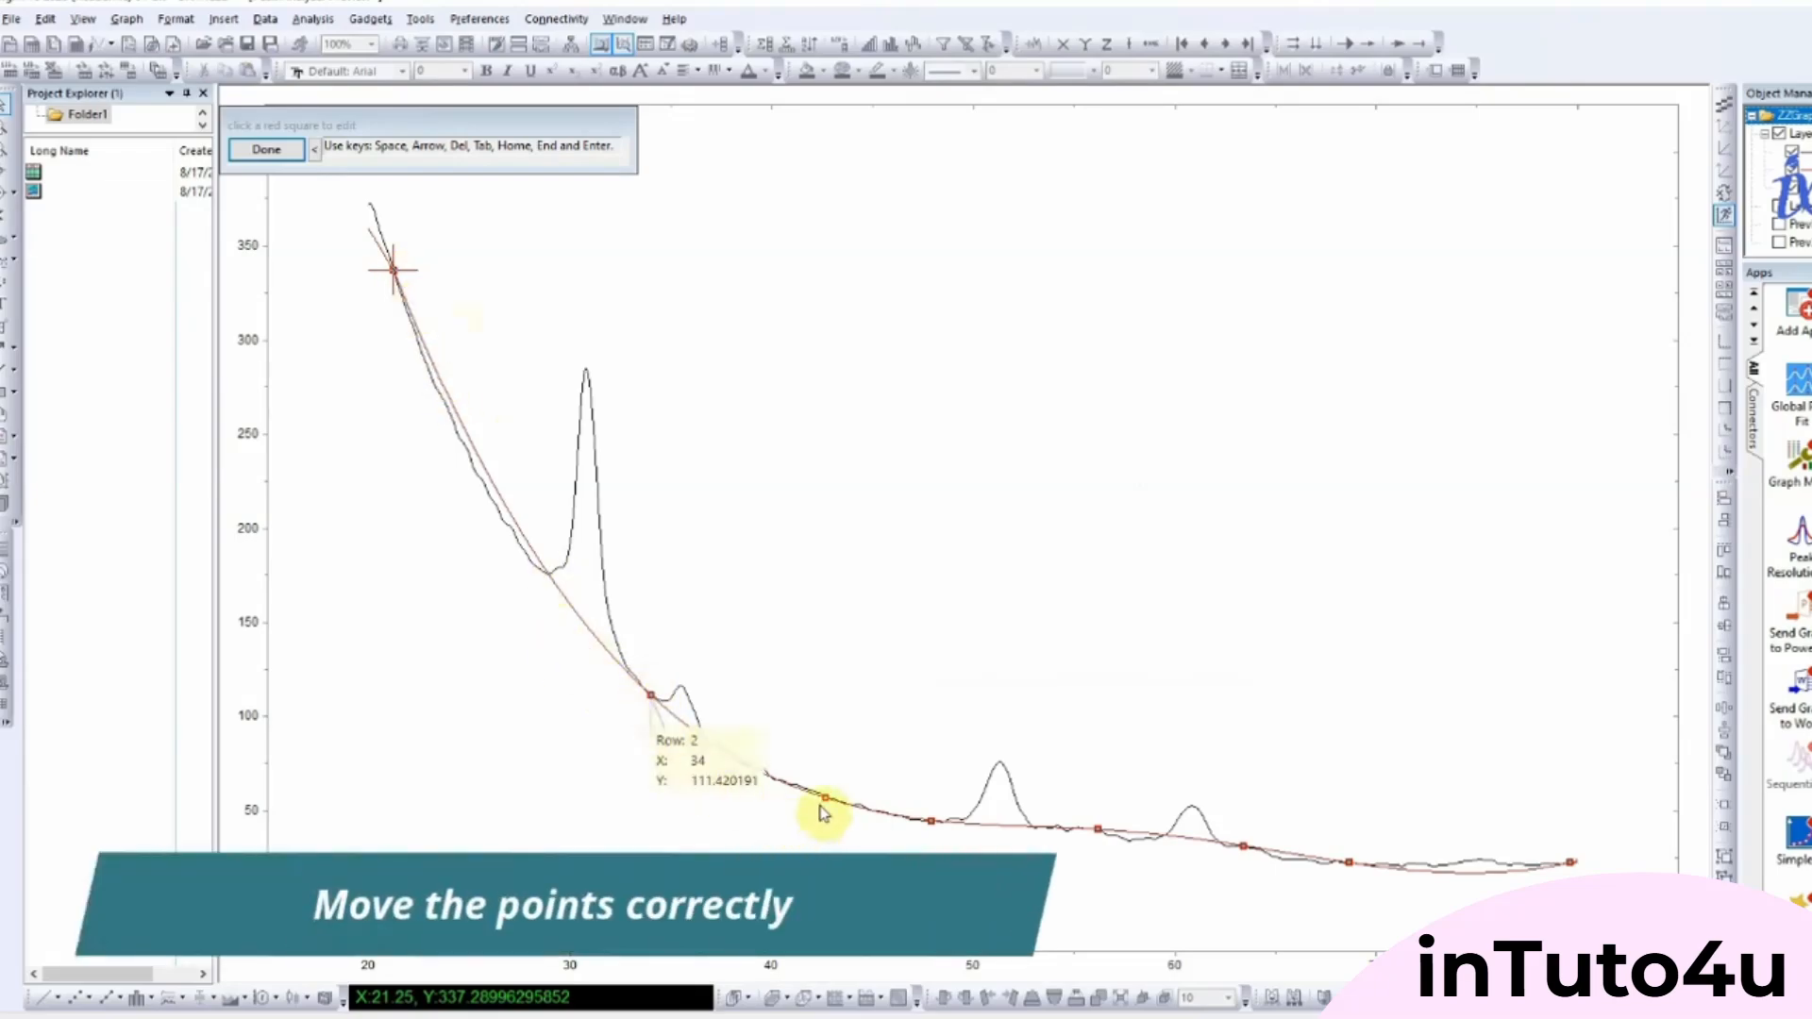
{"action": "left_click", "coordinate": [930, 822]}
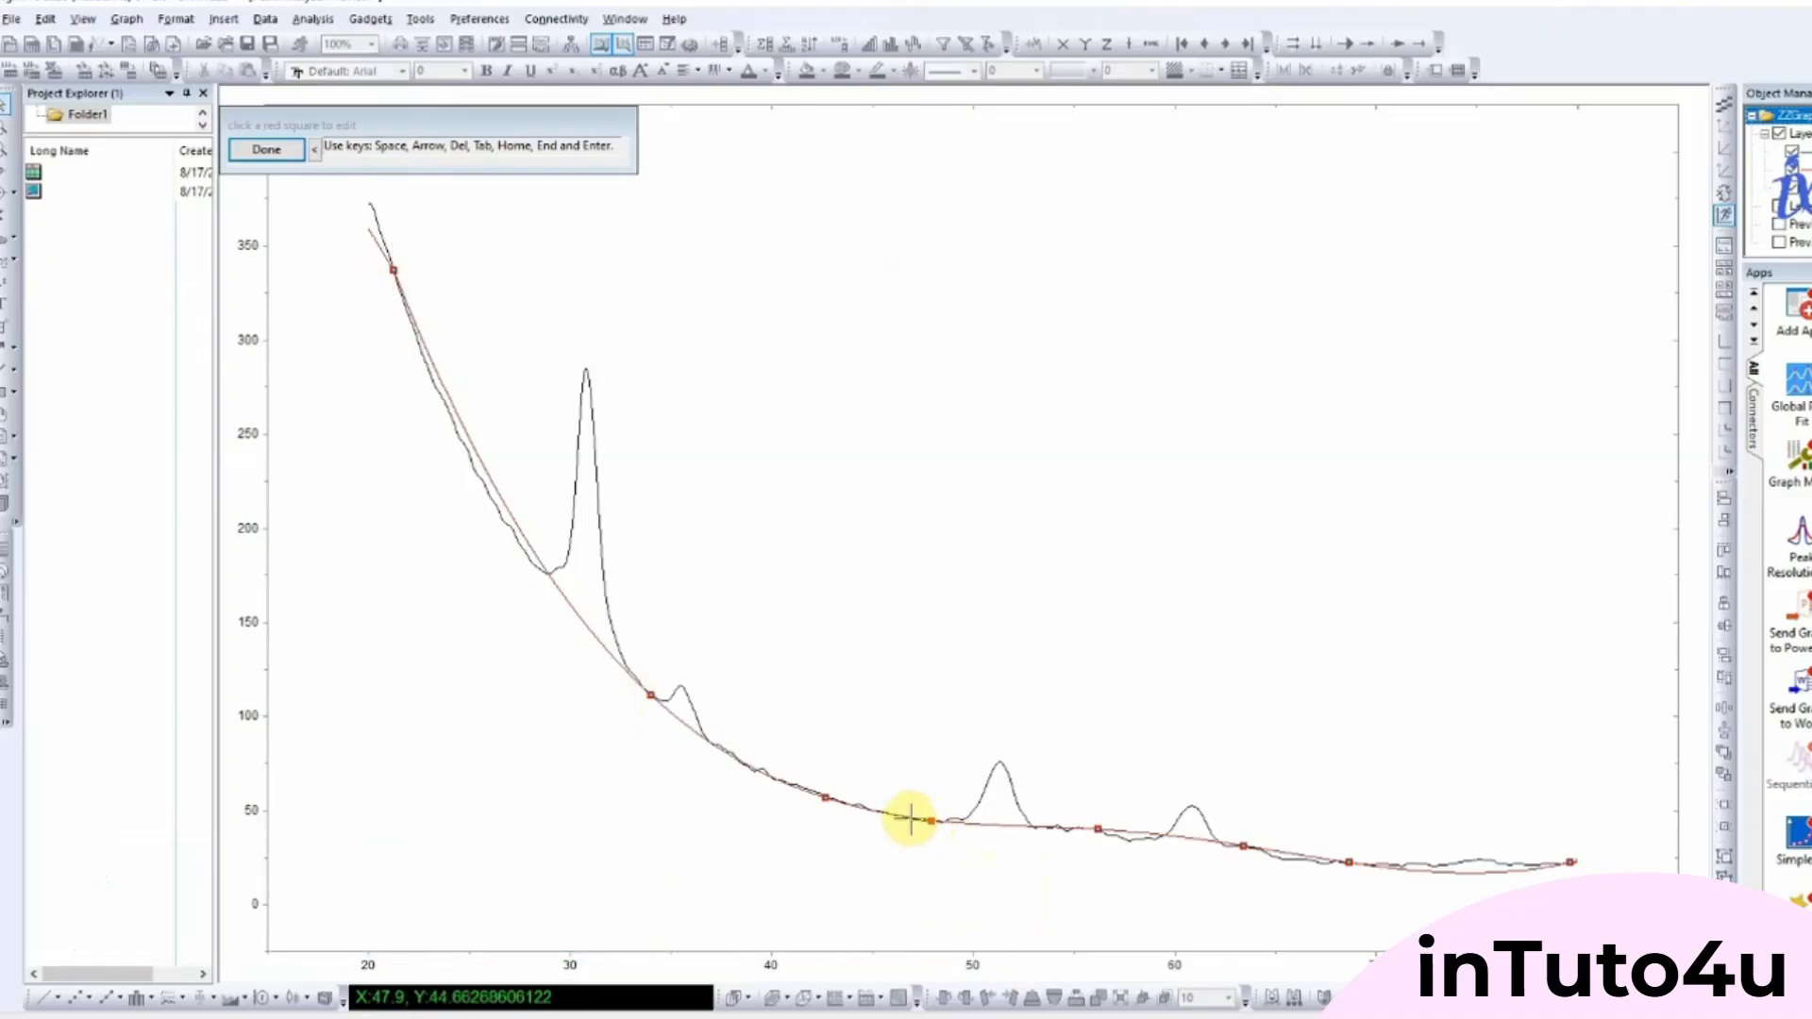
{"action": "left_click", "coordinate": [909, 820]}
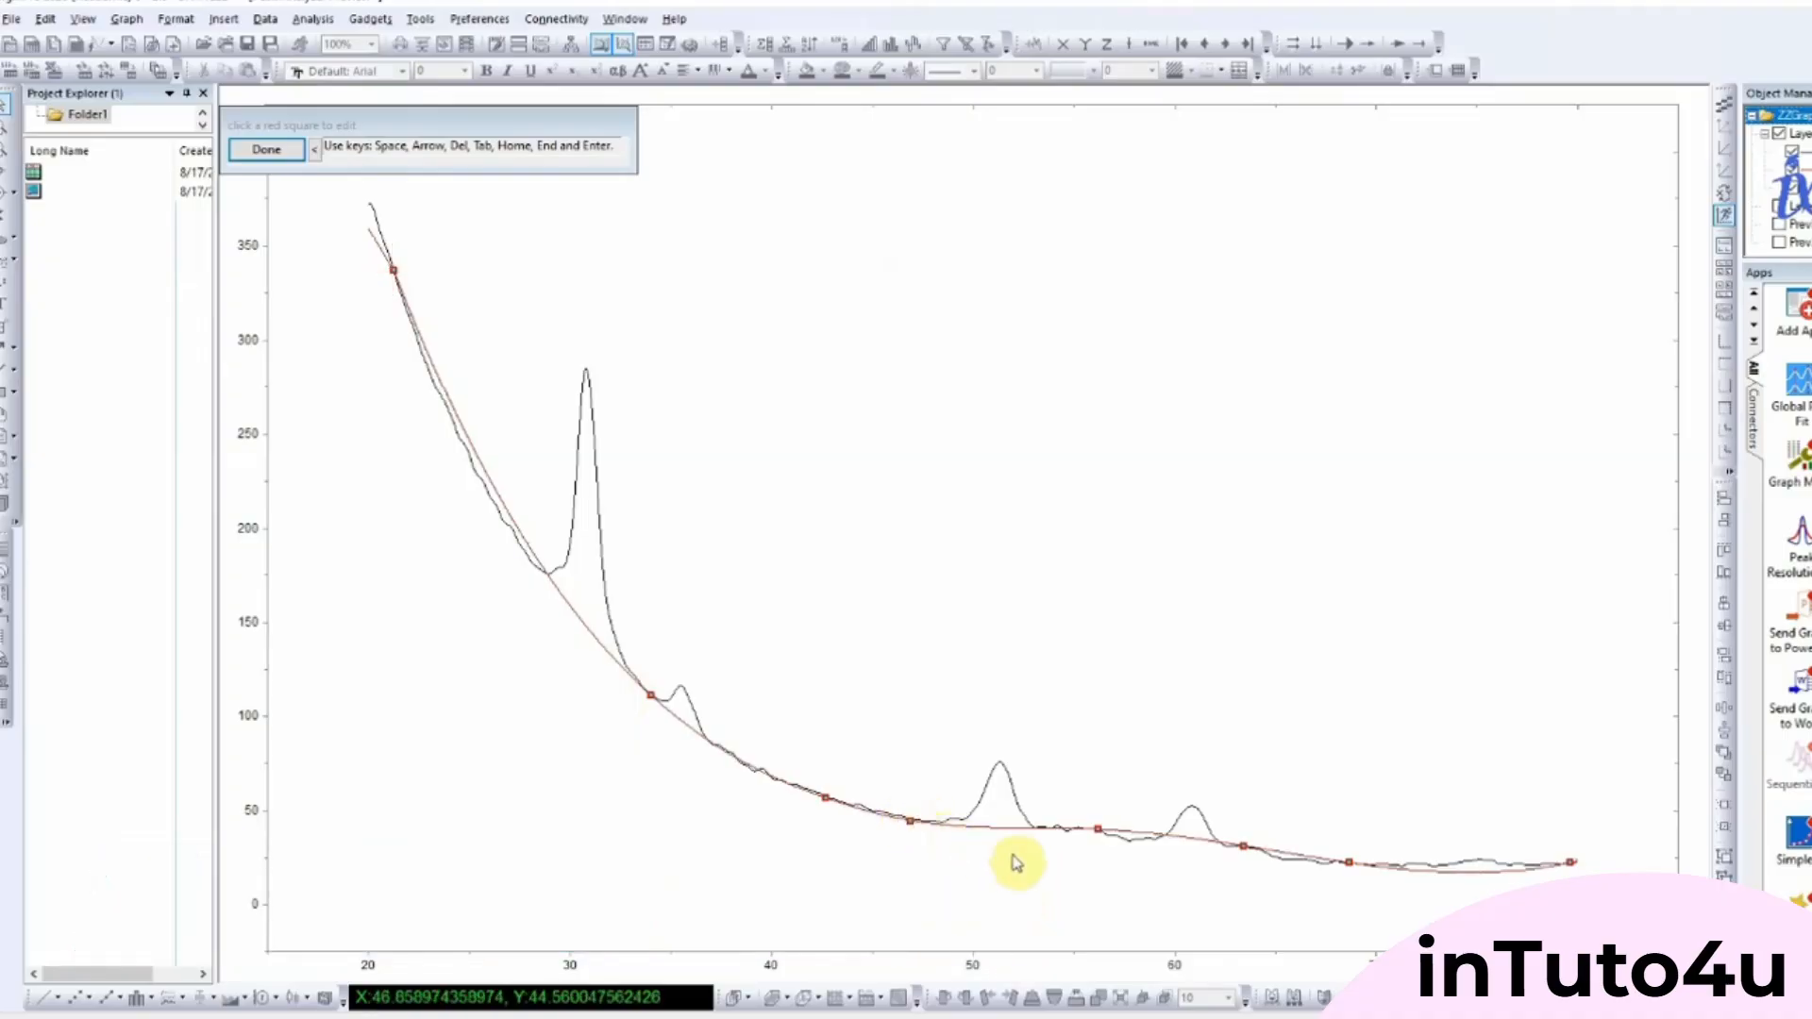
{"action": "left_click", "coordinate": [1098, 831]}
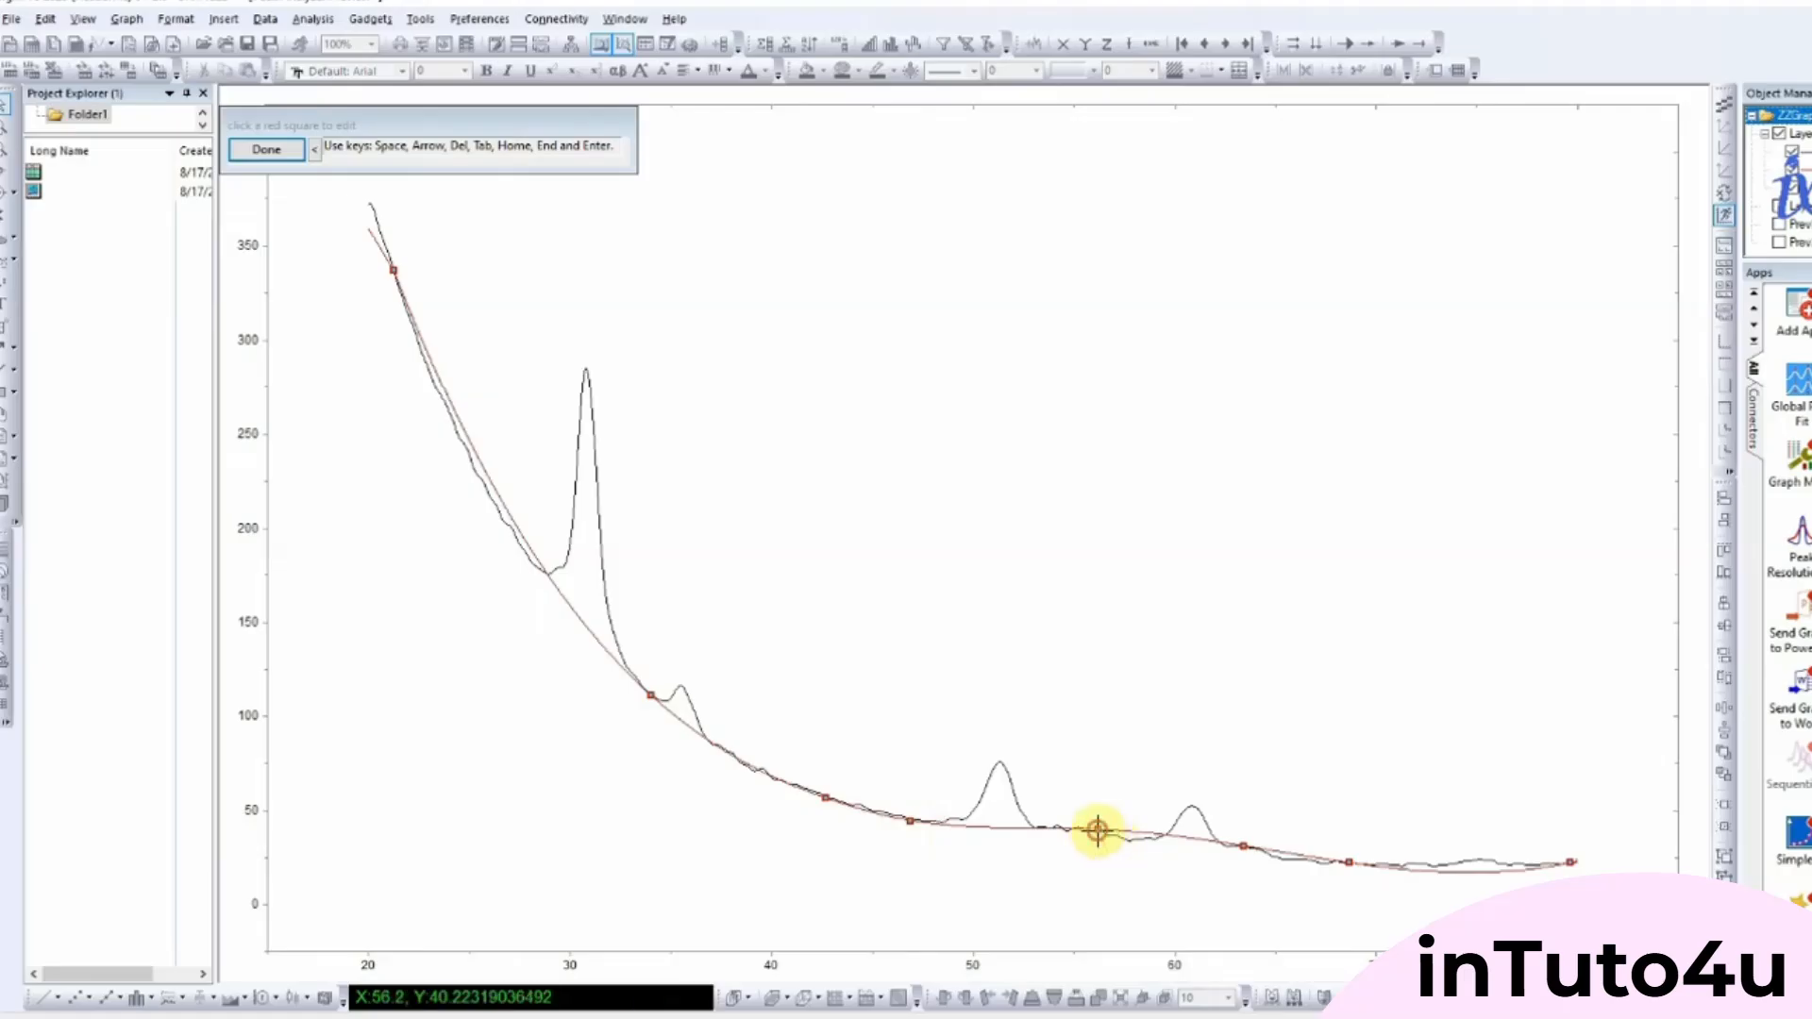
{"action": "left_click", "coordinate": [1128, 840]}
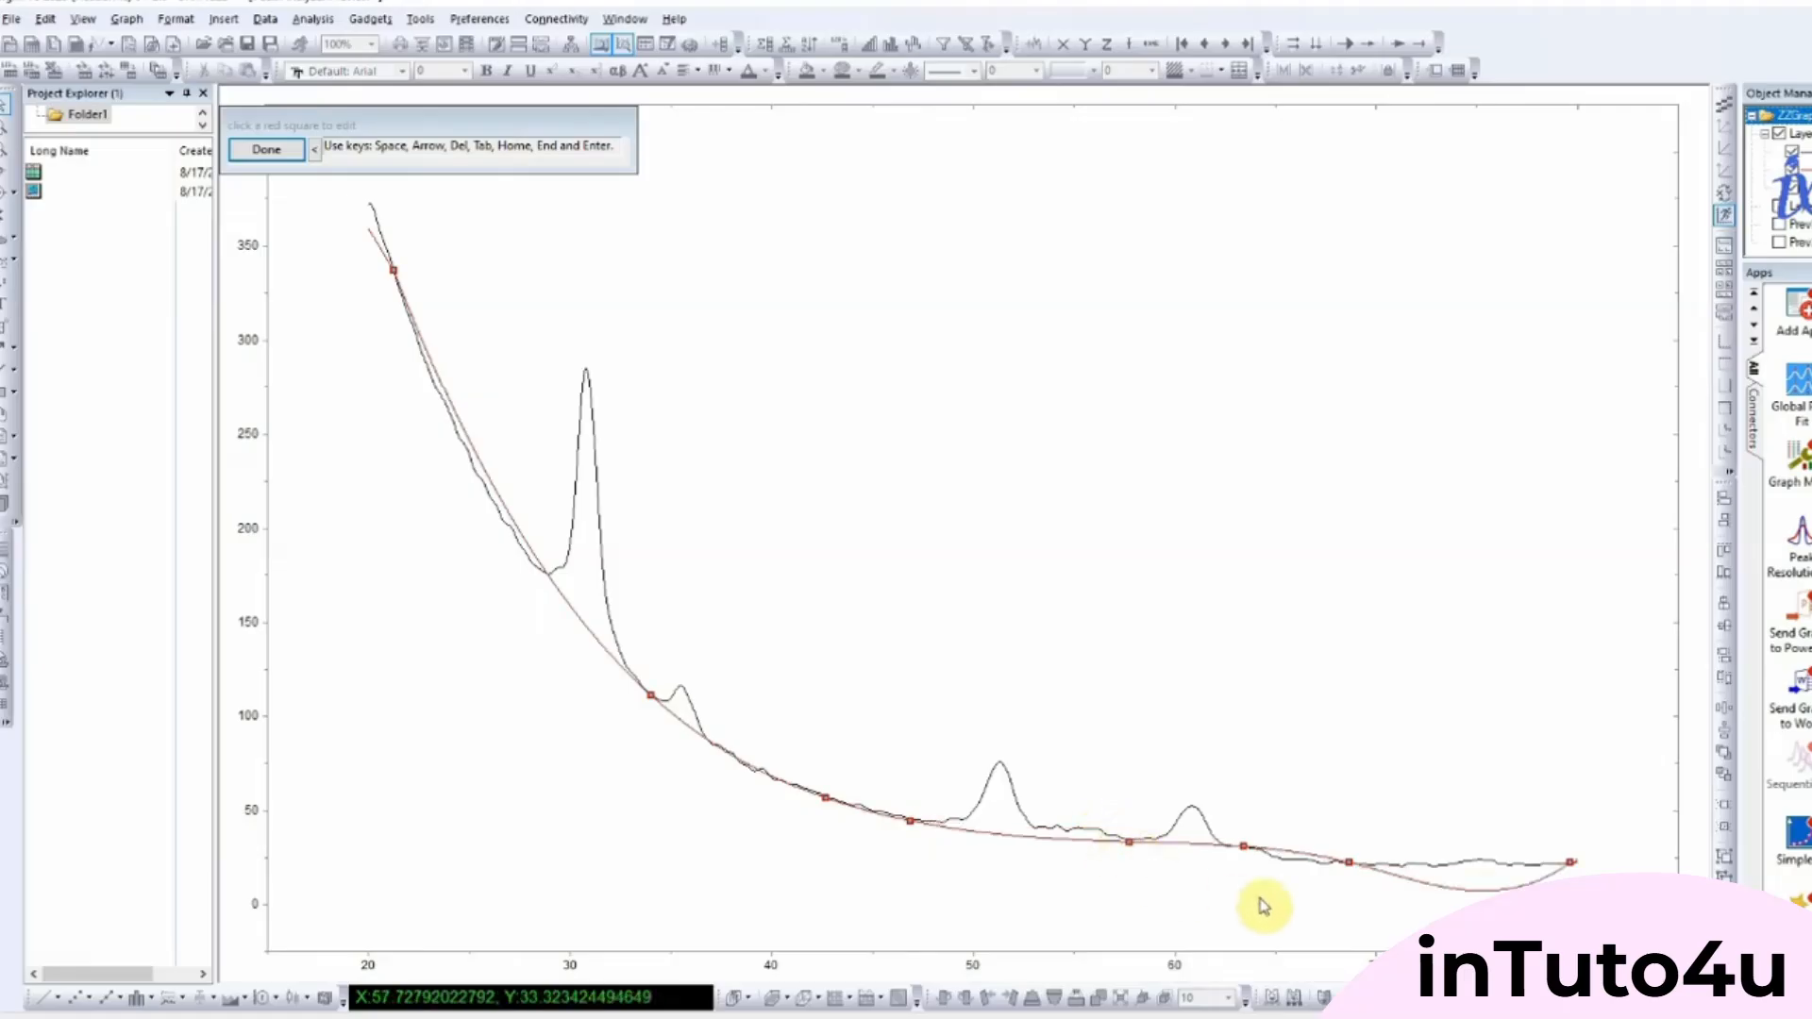
{"action": "left_click", "coordinate": [1244, 848]}
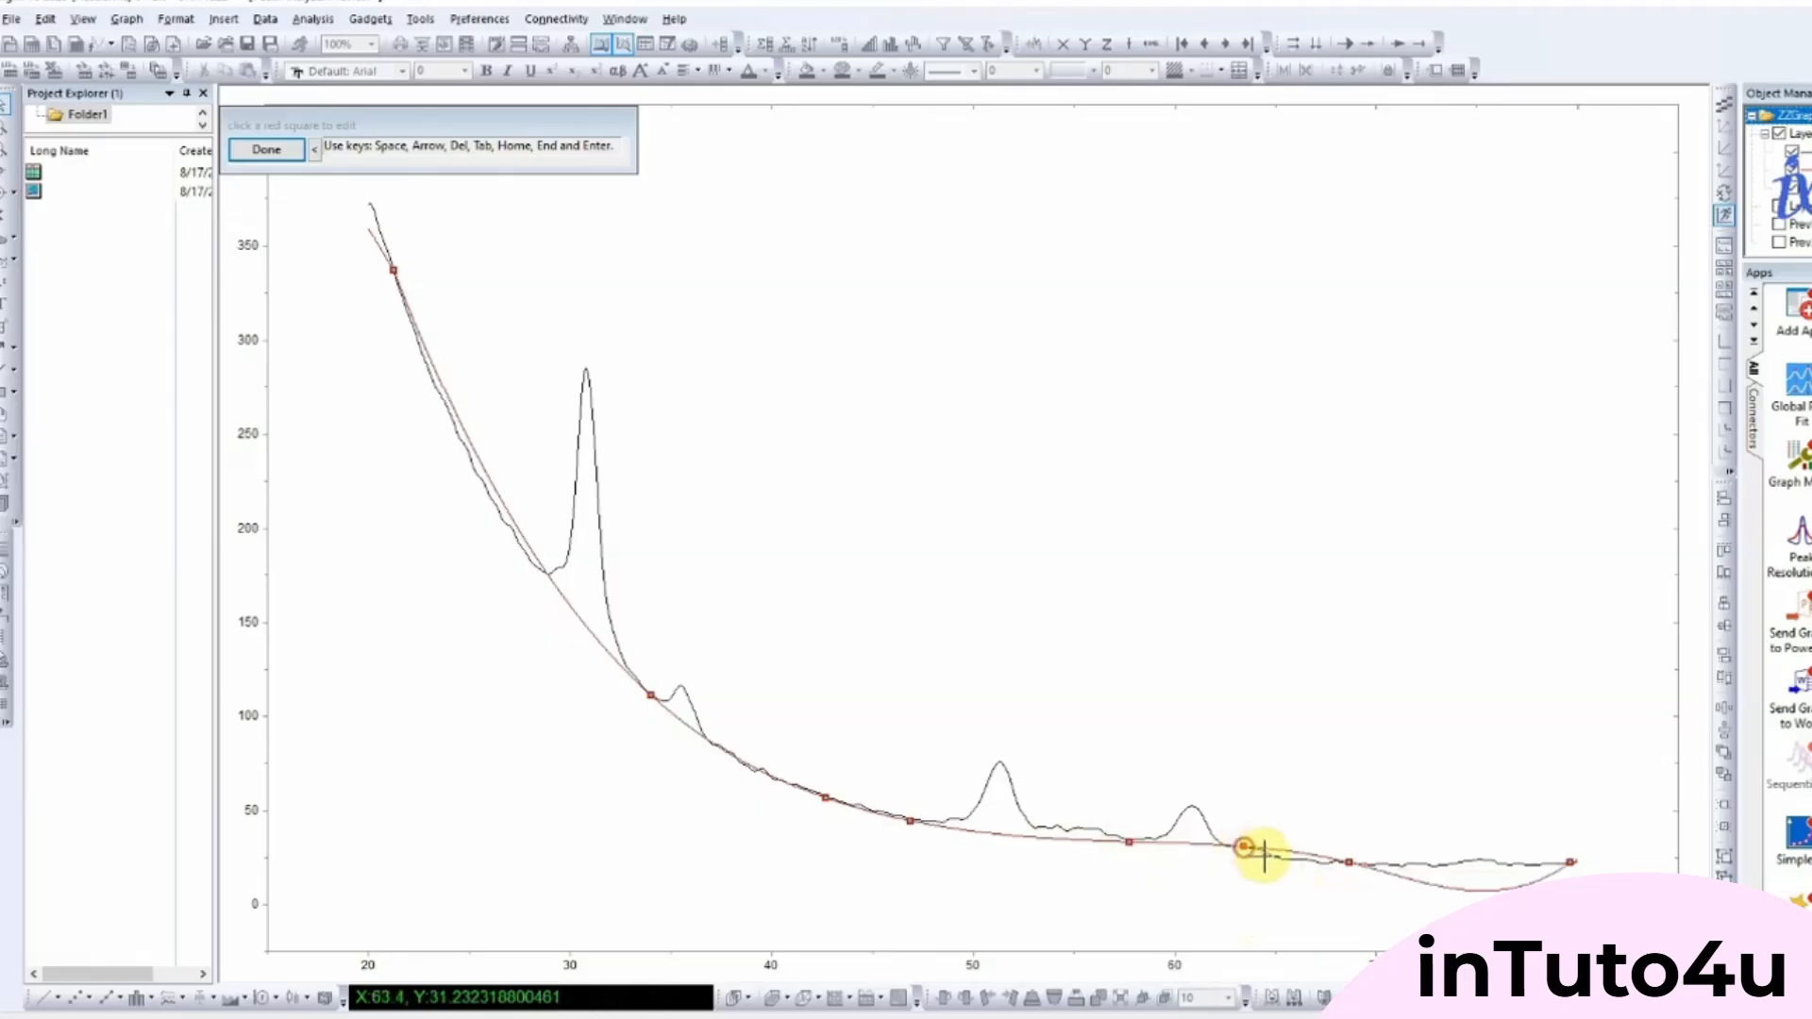
{"action": "left_click", "coordinate": [1281, 861]}
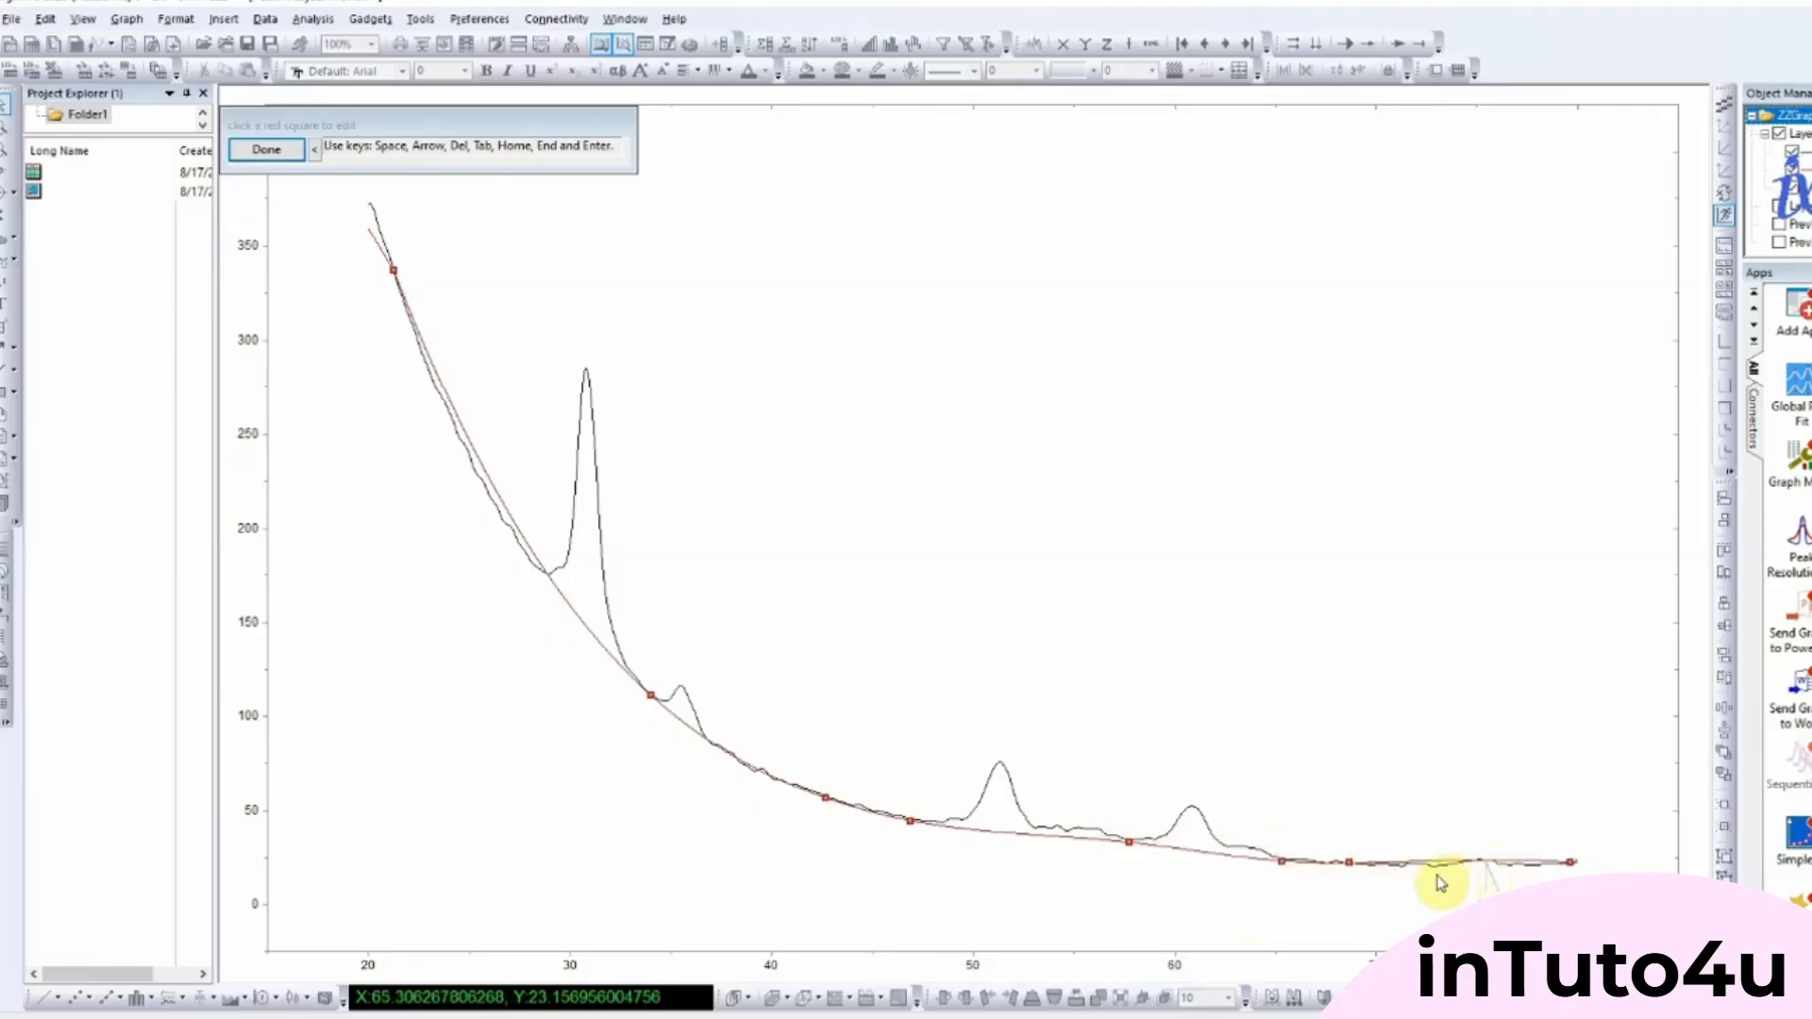
{"action": "left_click", "coordinate": [1349, 863]}
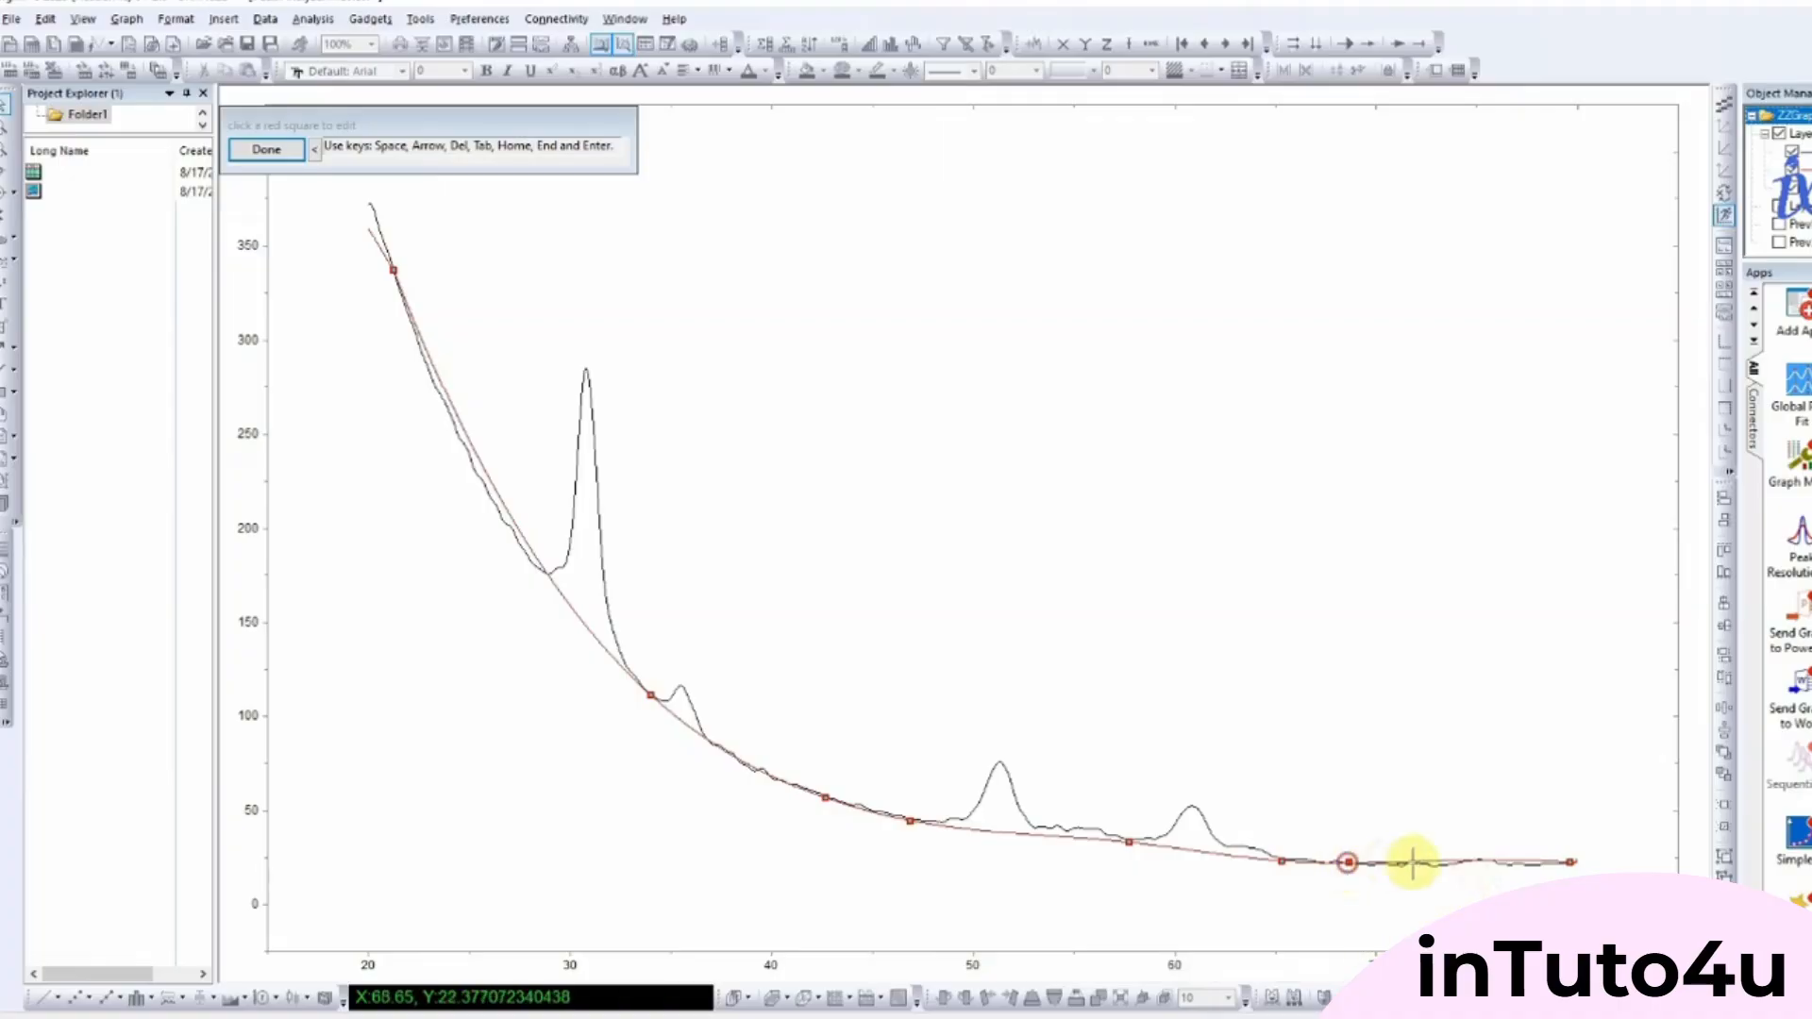
{"action": "left_click", "coordinate": [1435, 865]}
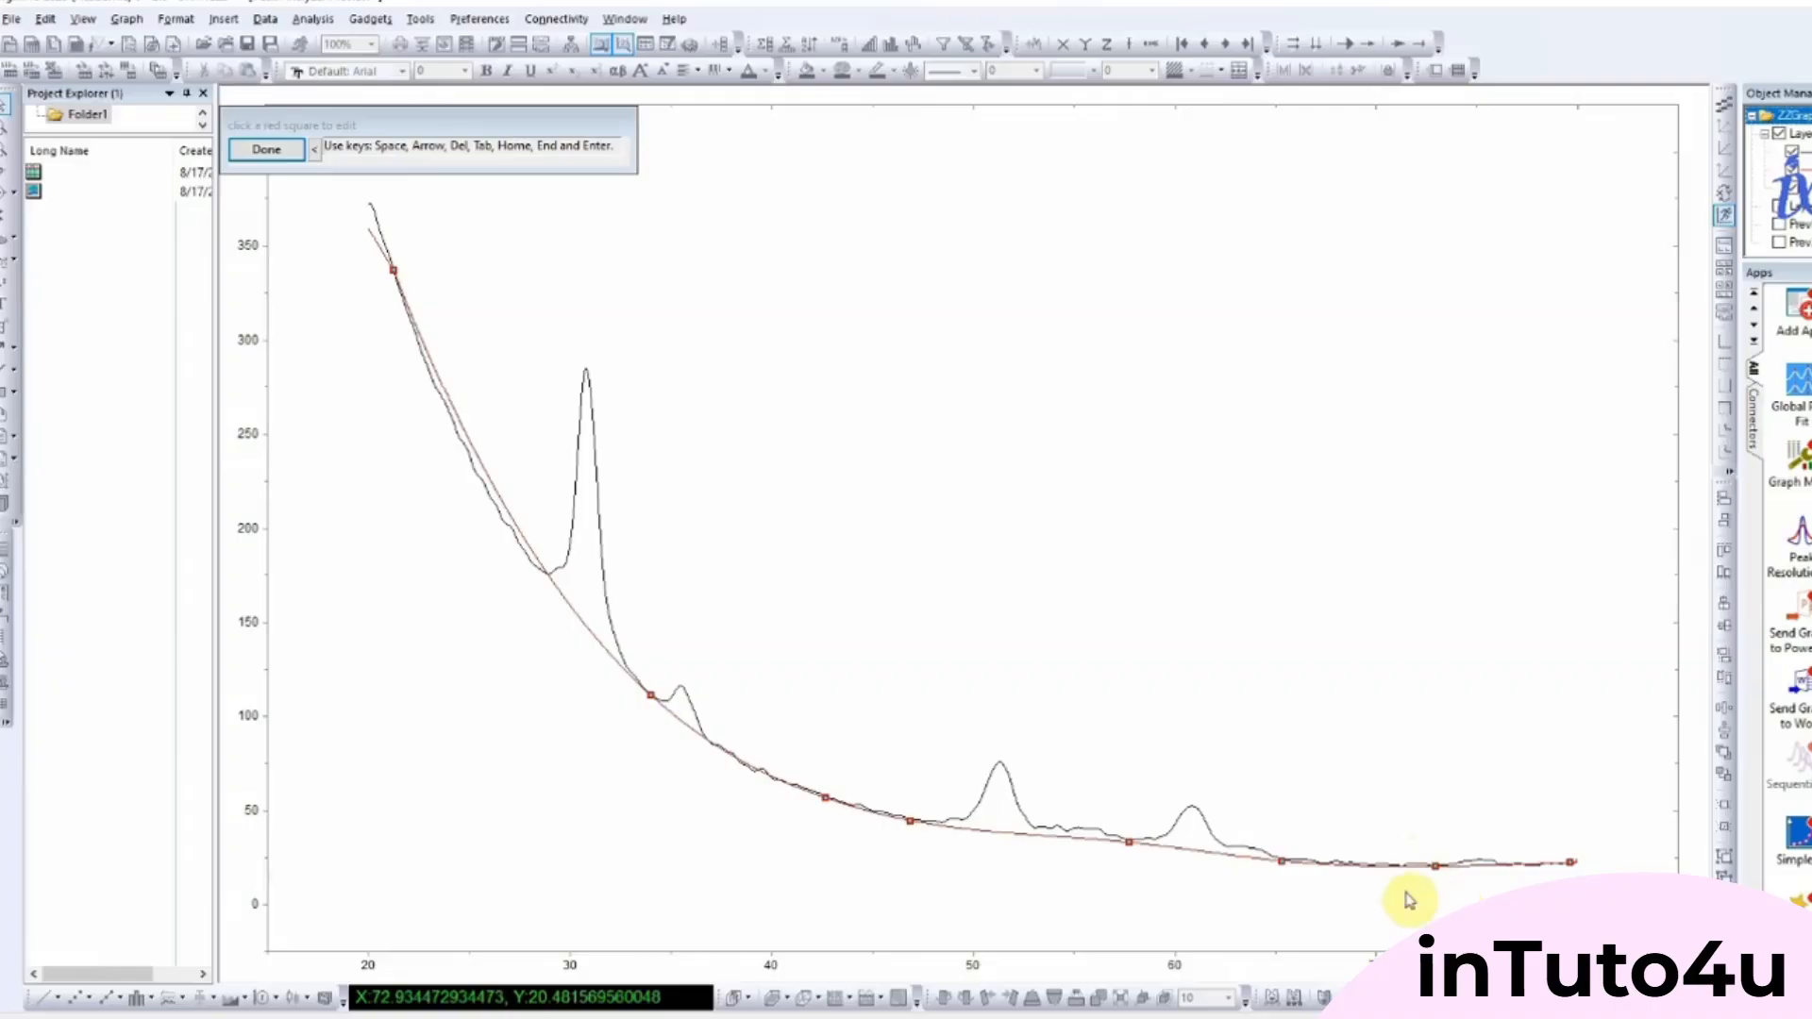
{"action": "left_click", "coordinate": [283, 149]}
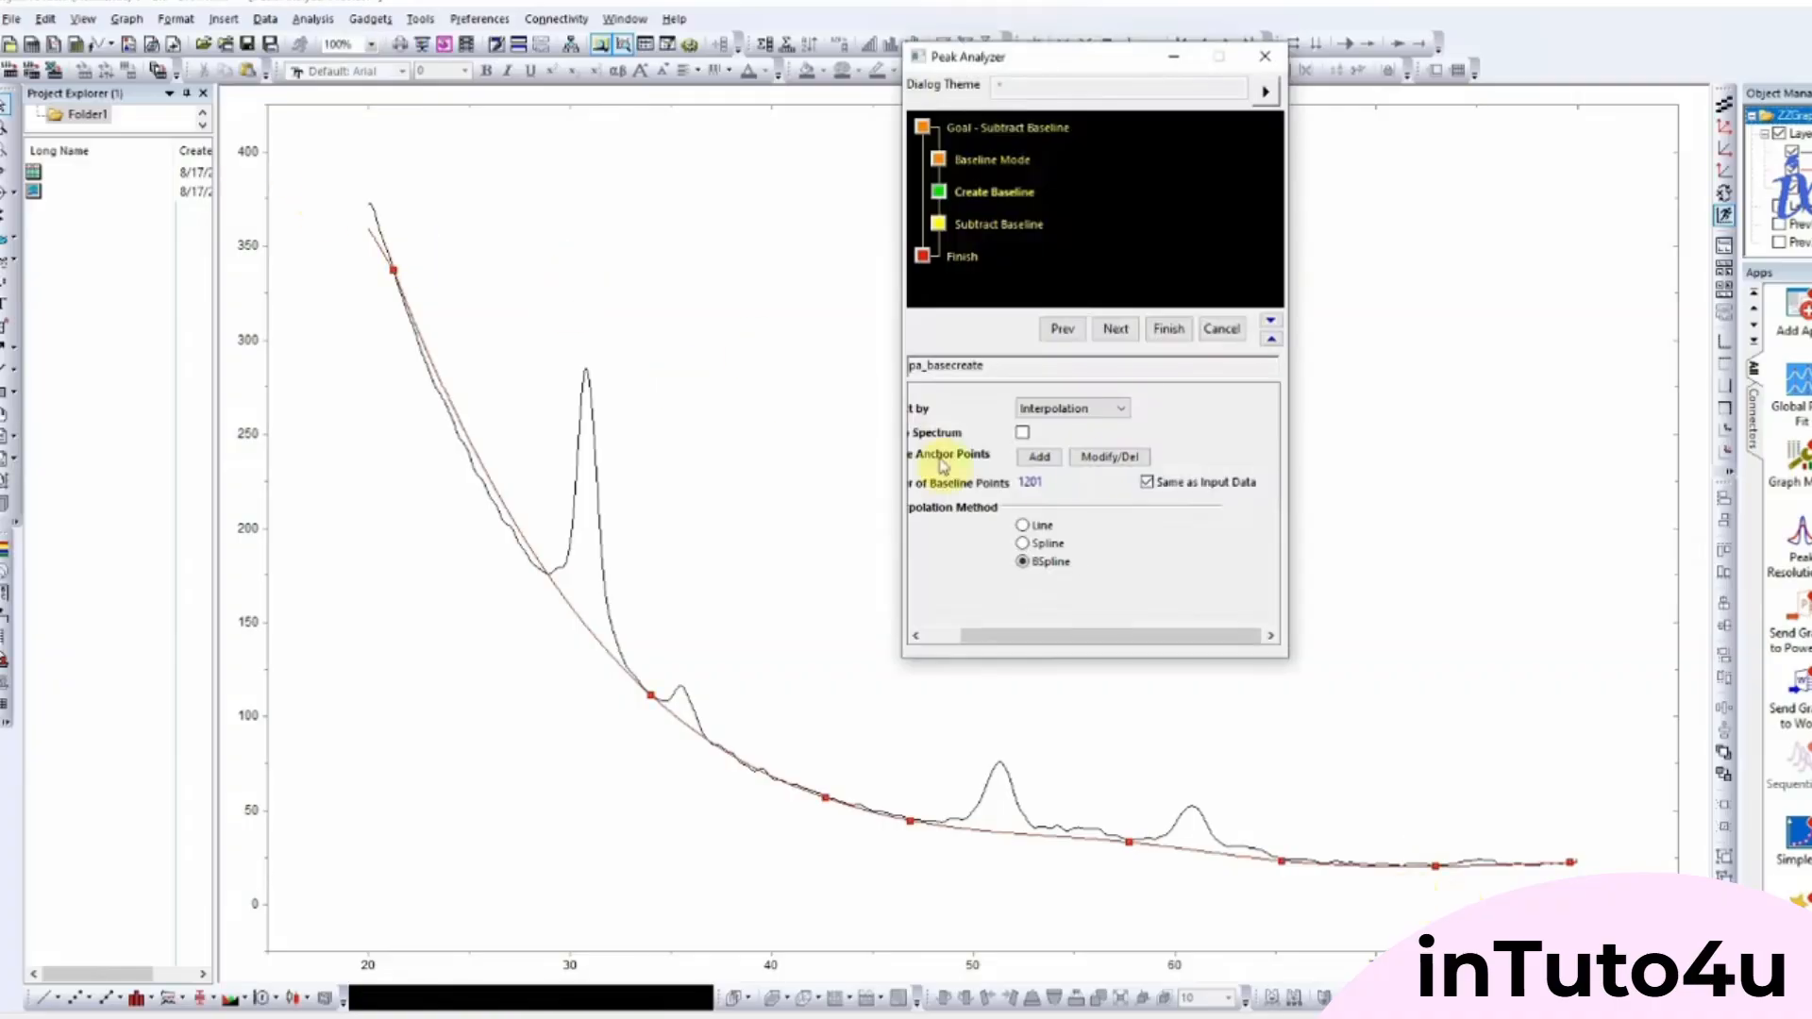
Step: Add seven baseline anchor points on the curve: five between 2 theta 20 and 28, one near 39 and one near 77
{"action": "left_click", "coordinate": [1041, 457]}
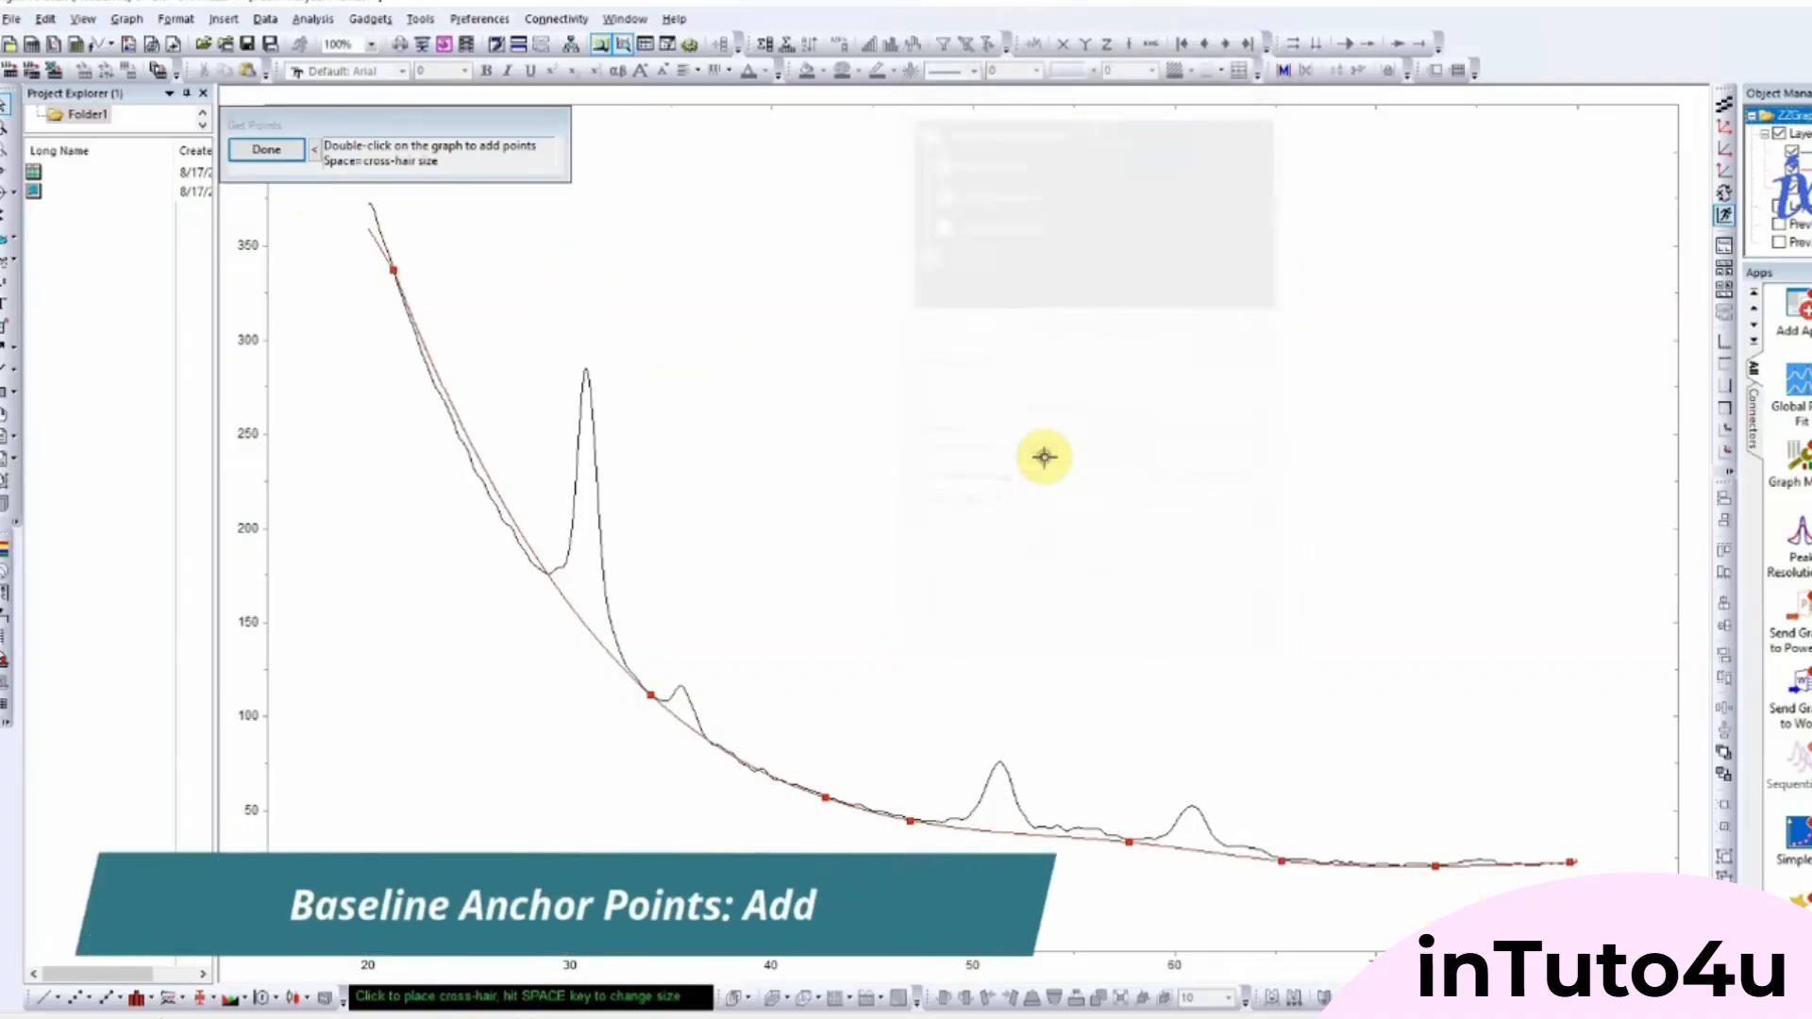
{"action": "double_click", "coordinate": [369, 204]}
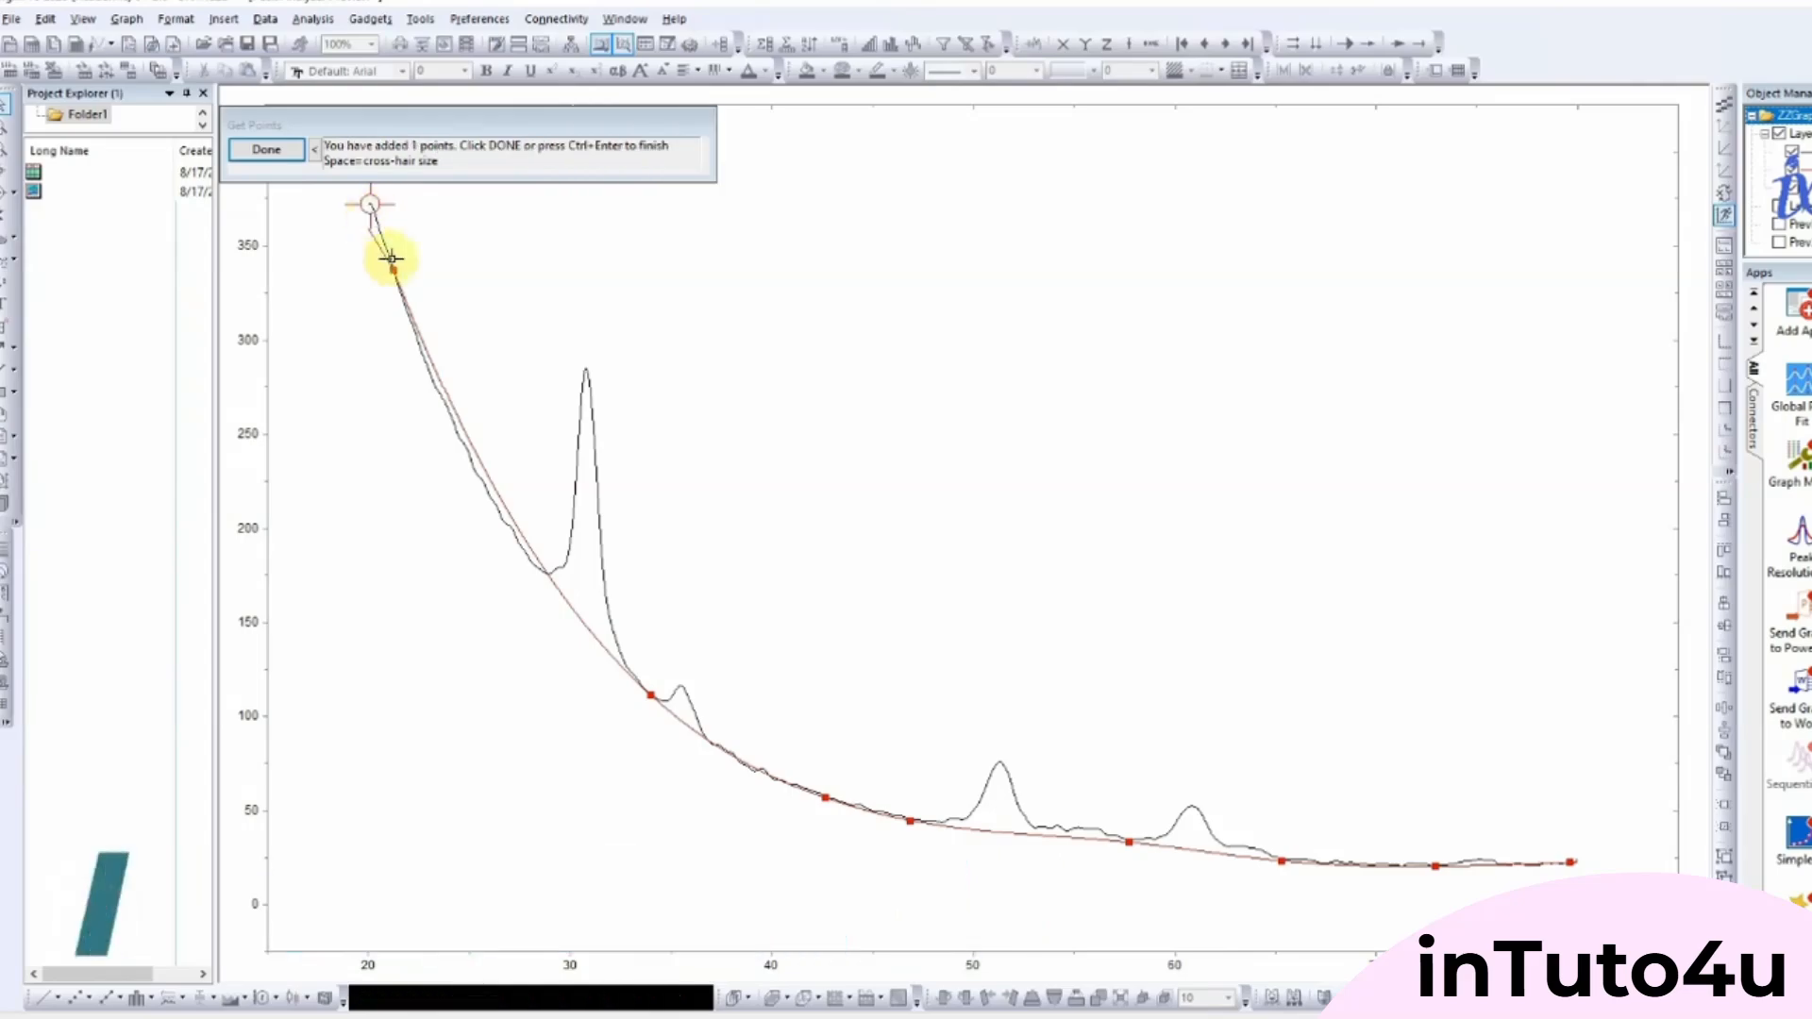
{"action": "double_click", "coordinate": [421, 350]}
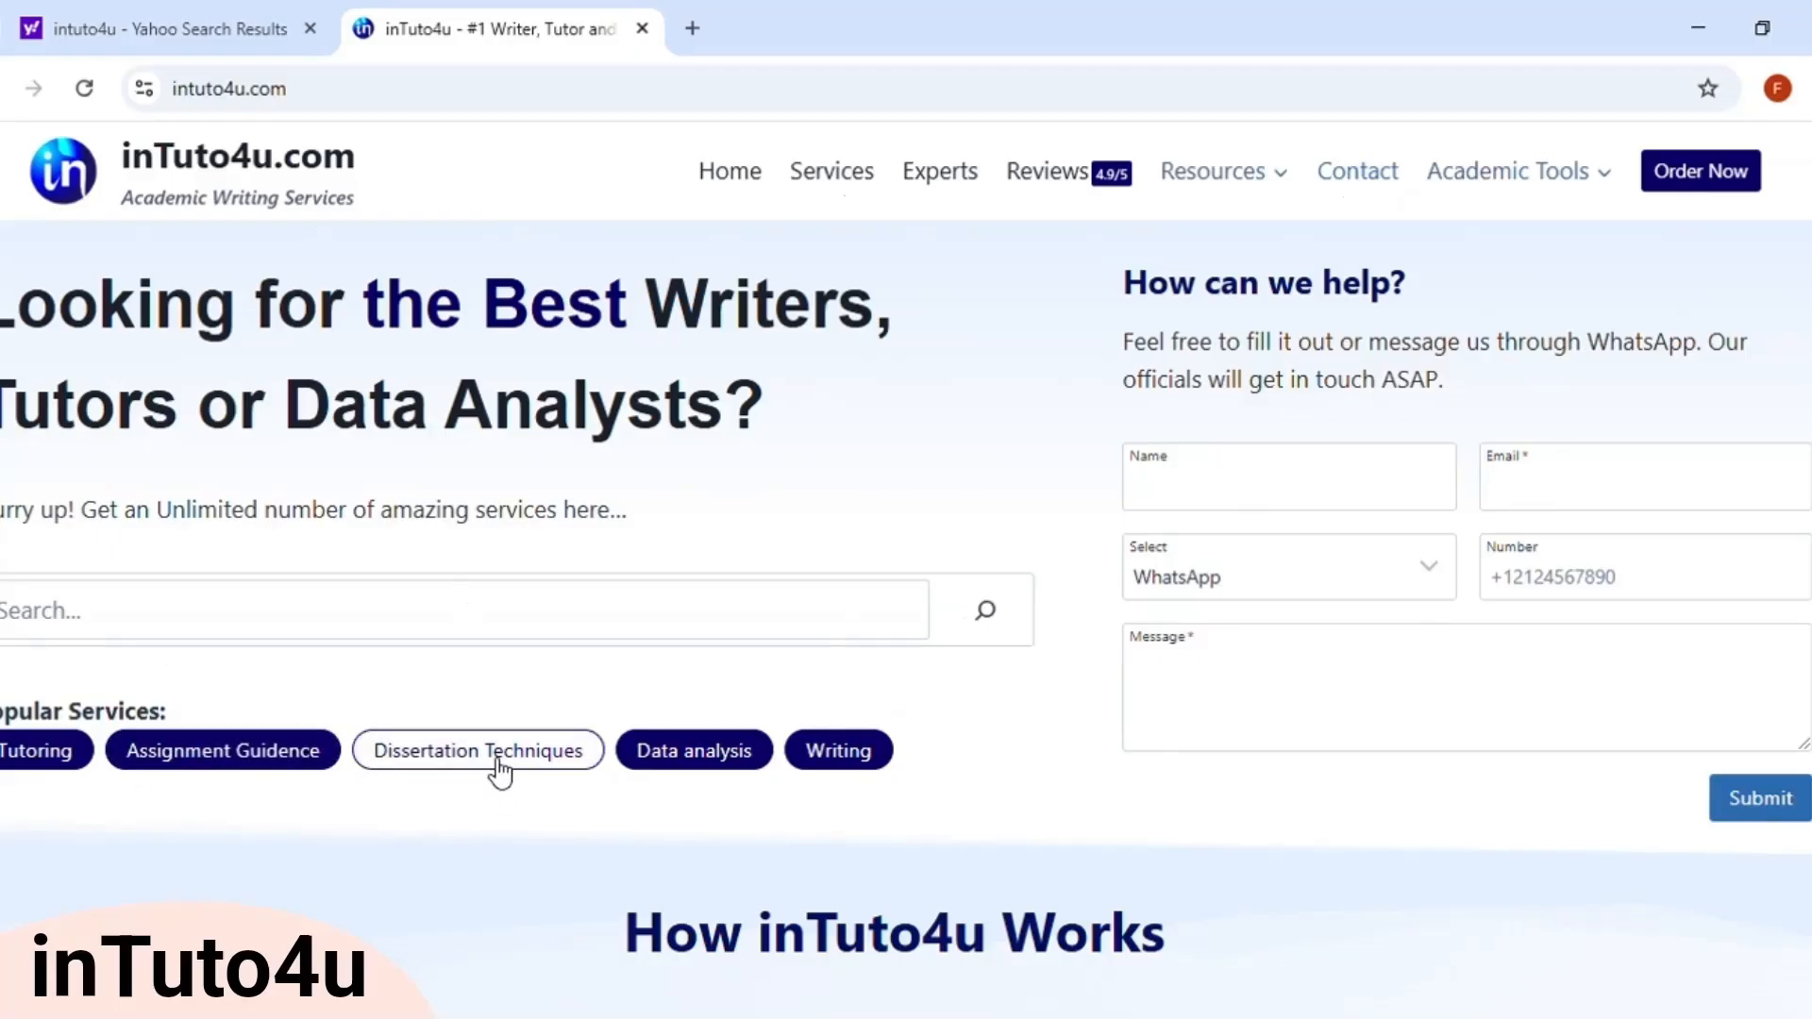
{"action": "scroll", "coordinate": [906, 567], "scroll_direction": "down", "scroll_amount": 15}
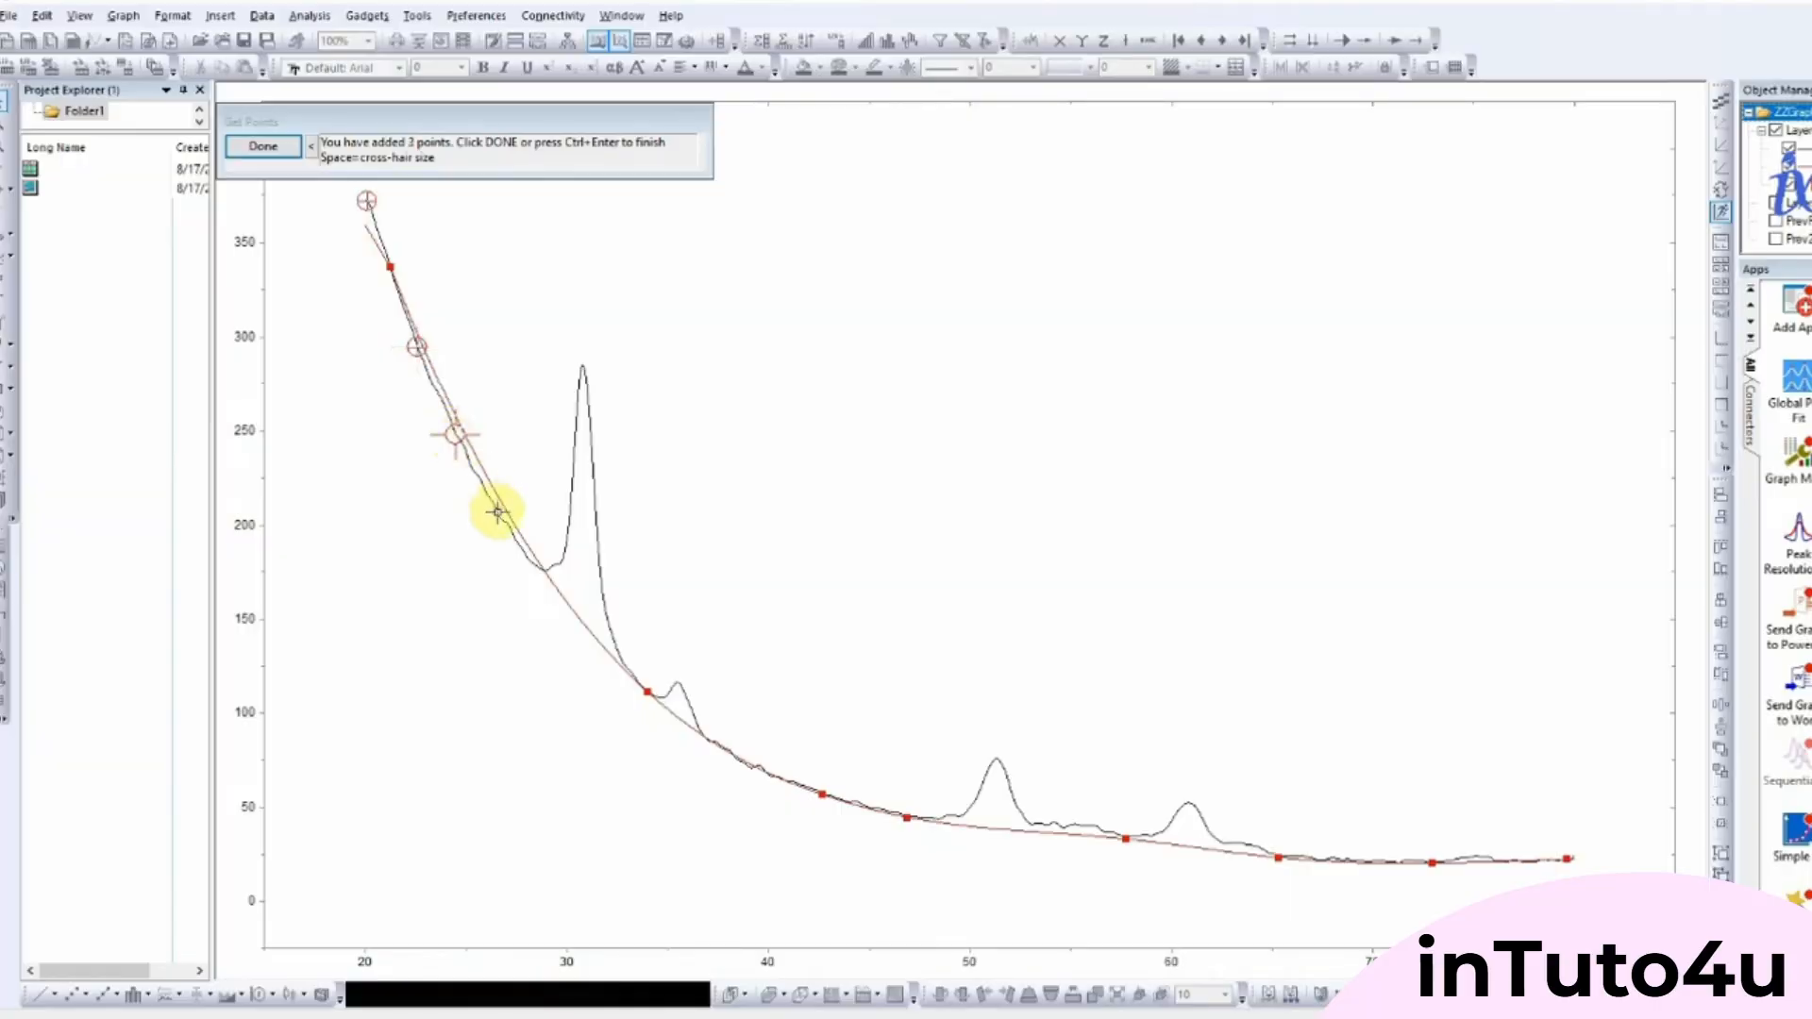
{"action": "left_click", "coordinate": [498, 514]}
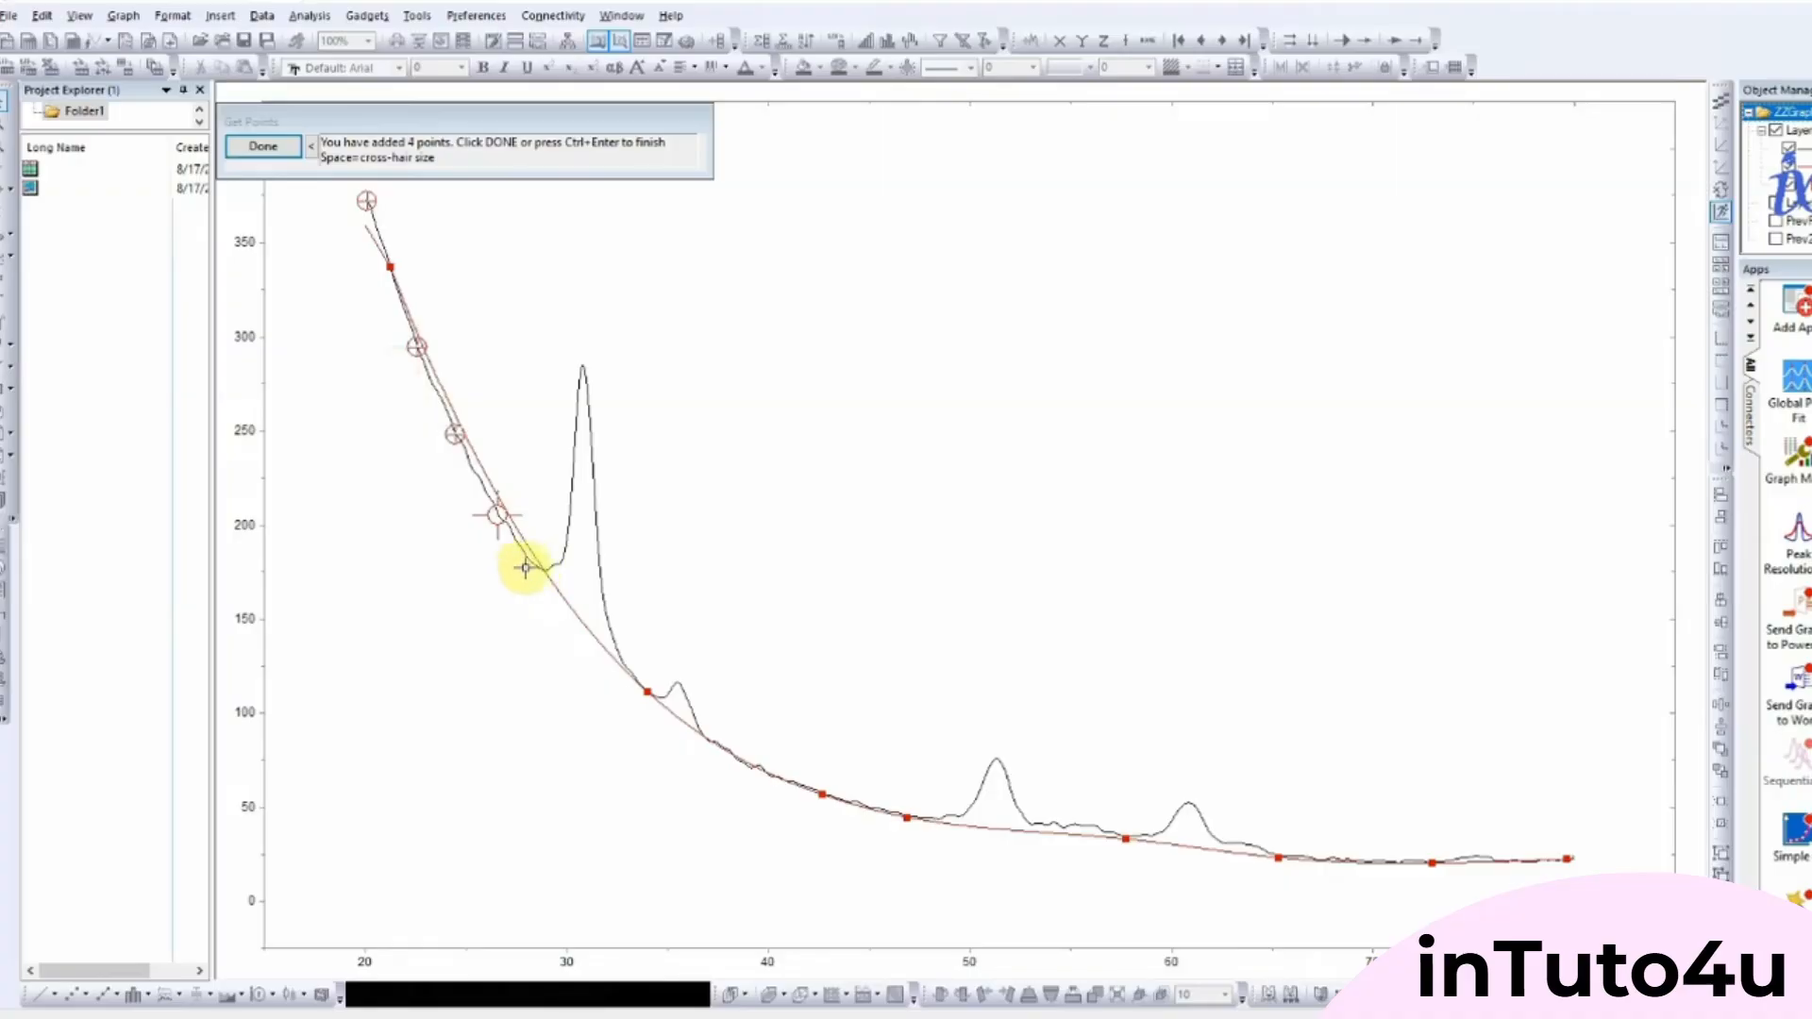
{"action": "left_click", "coordinate": [529, 560]}
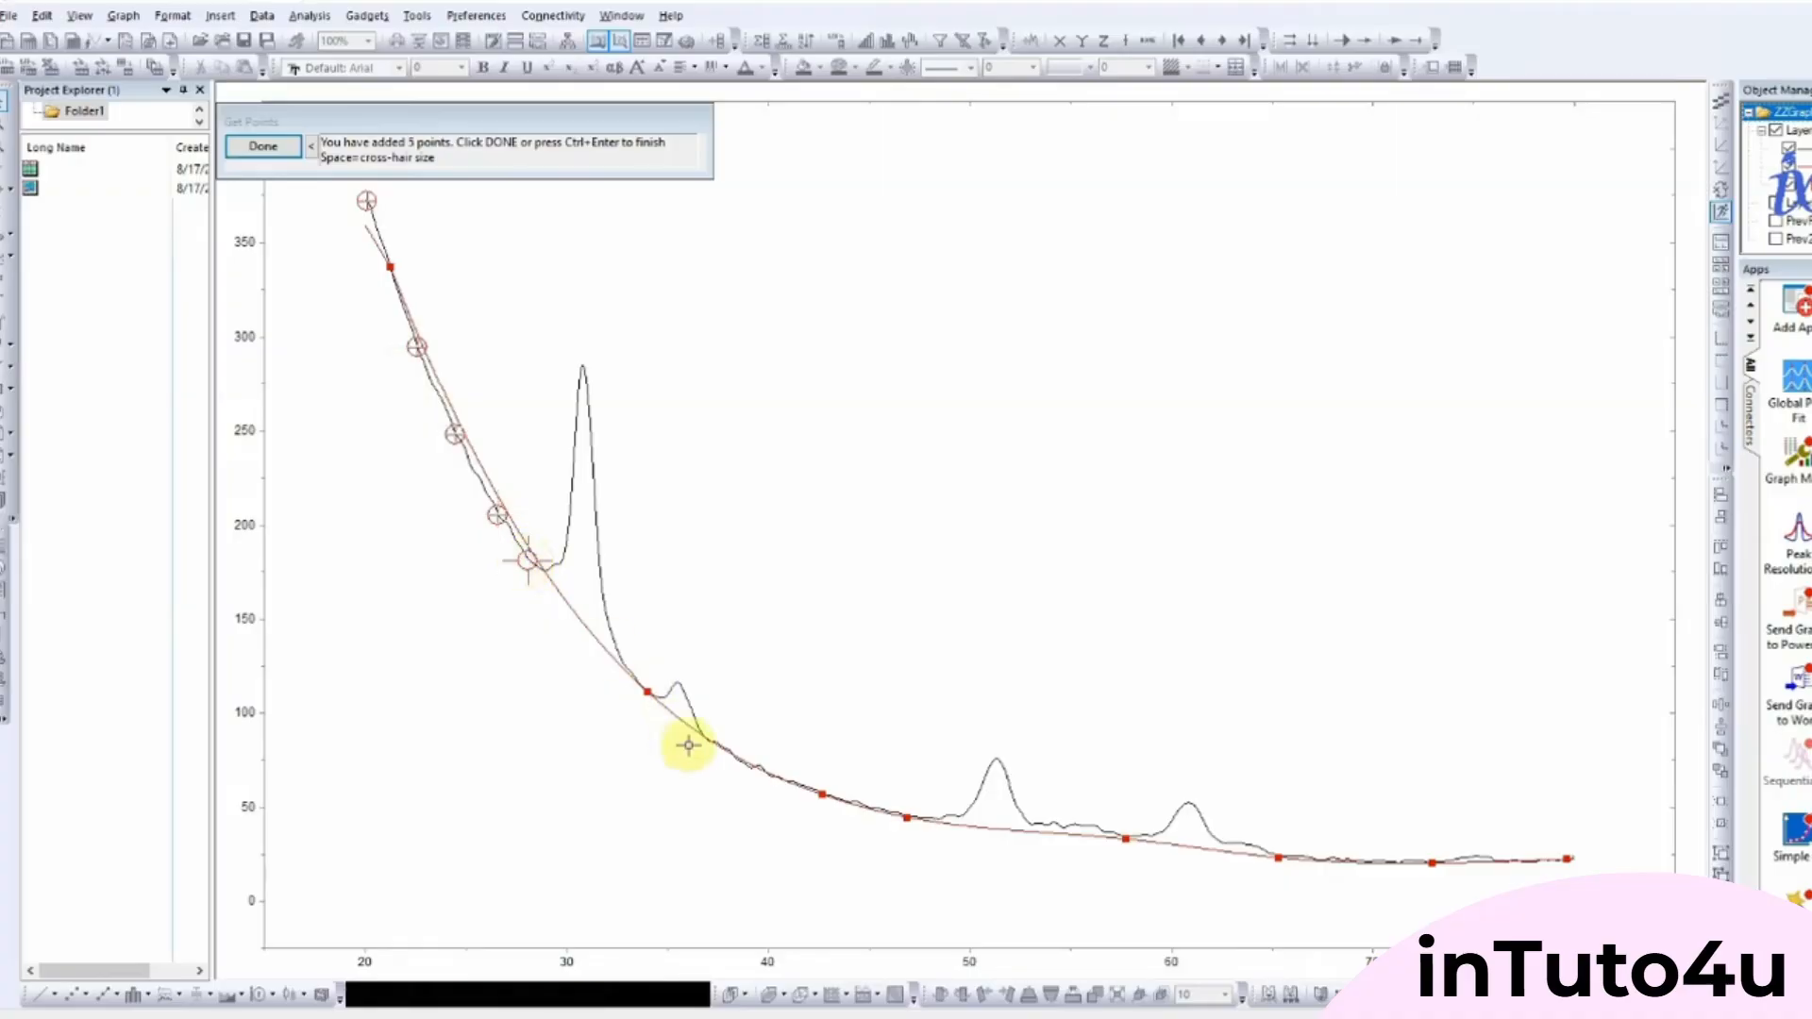
{"action": "left_click", "coordinate": [750, 767]}
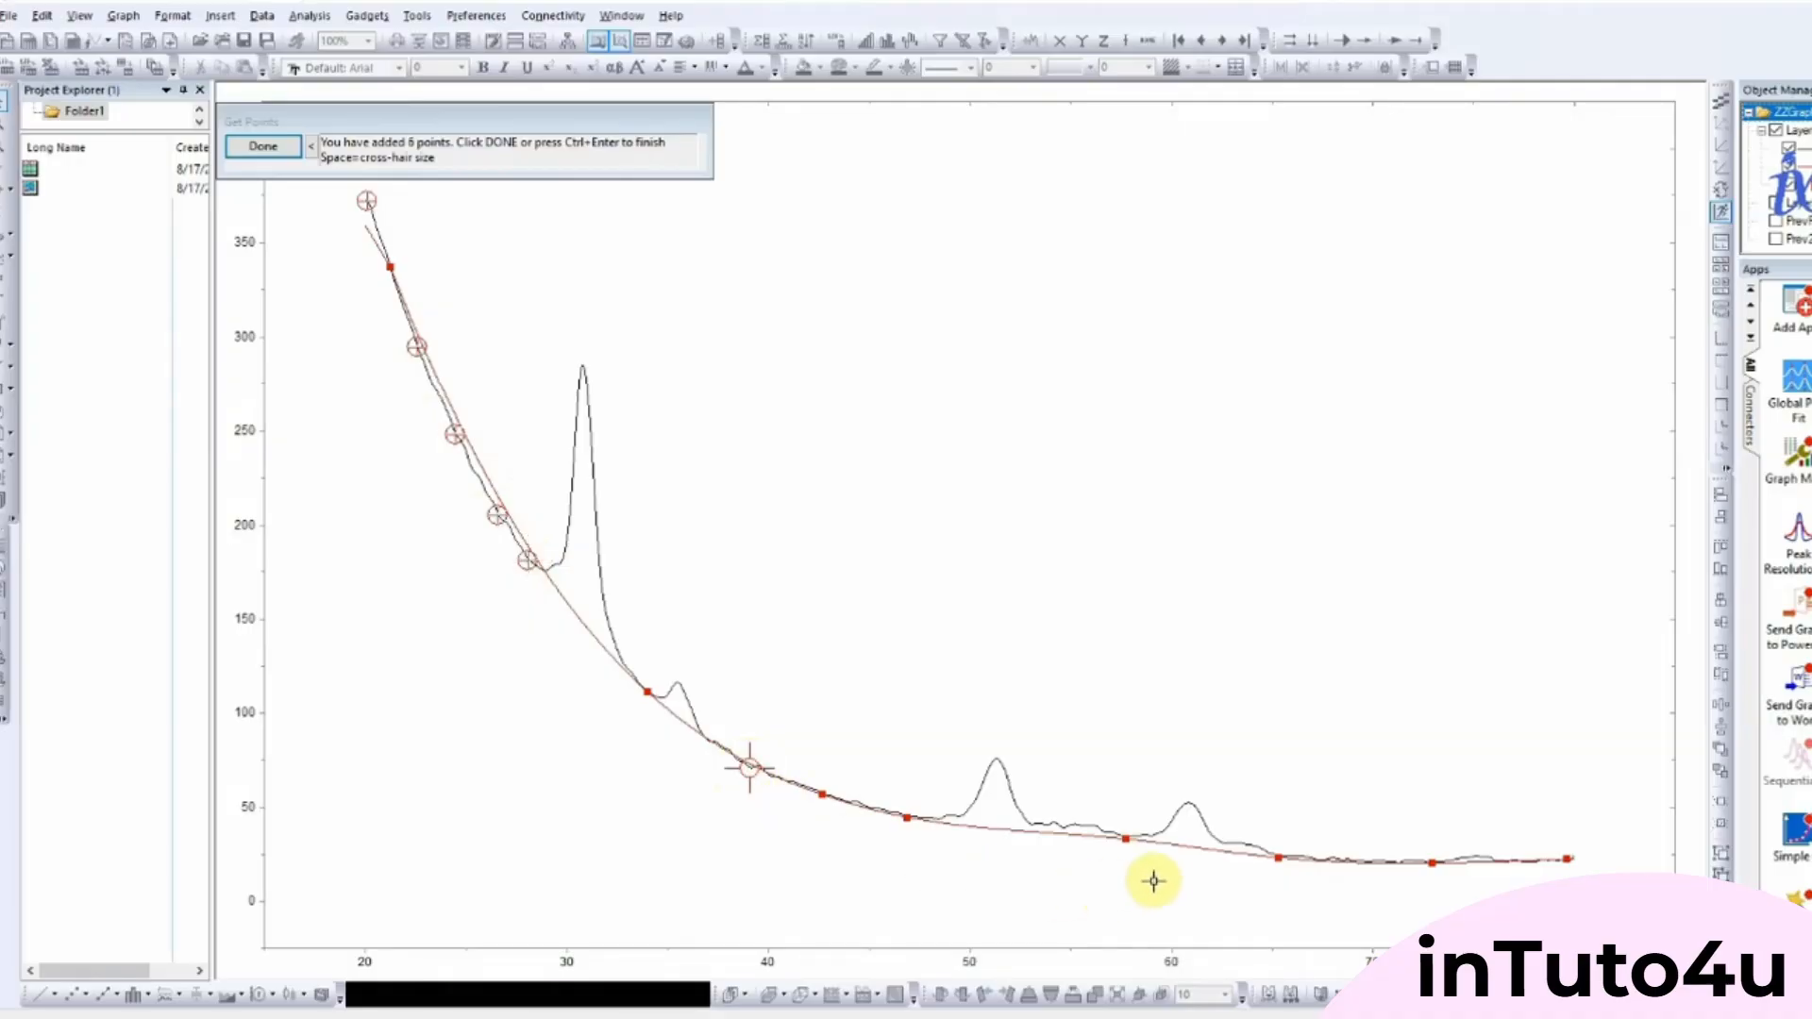
{"action": "left_click", "coordinate": [1511, 861]}
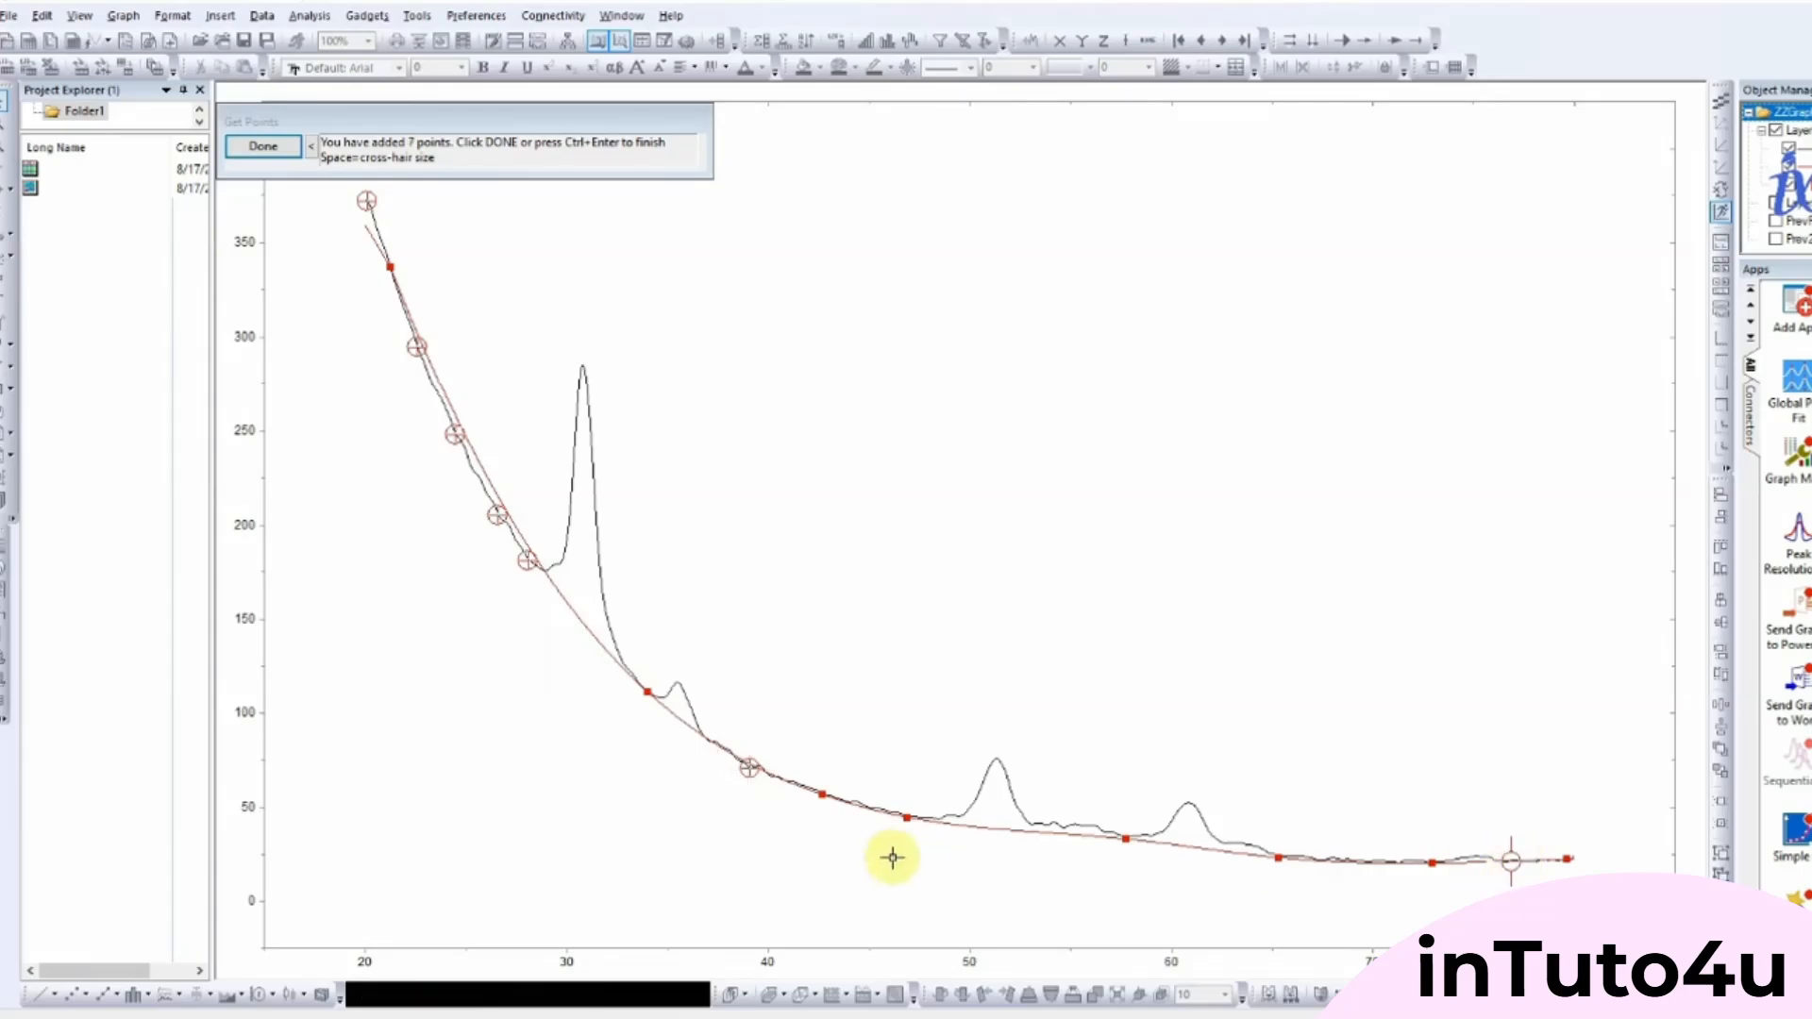
{"action": "left_click", "coordinate": [263, 147]}
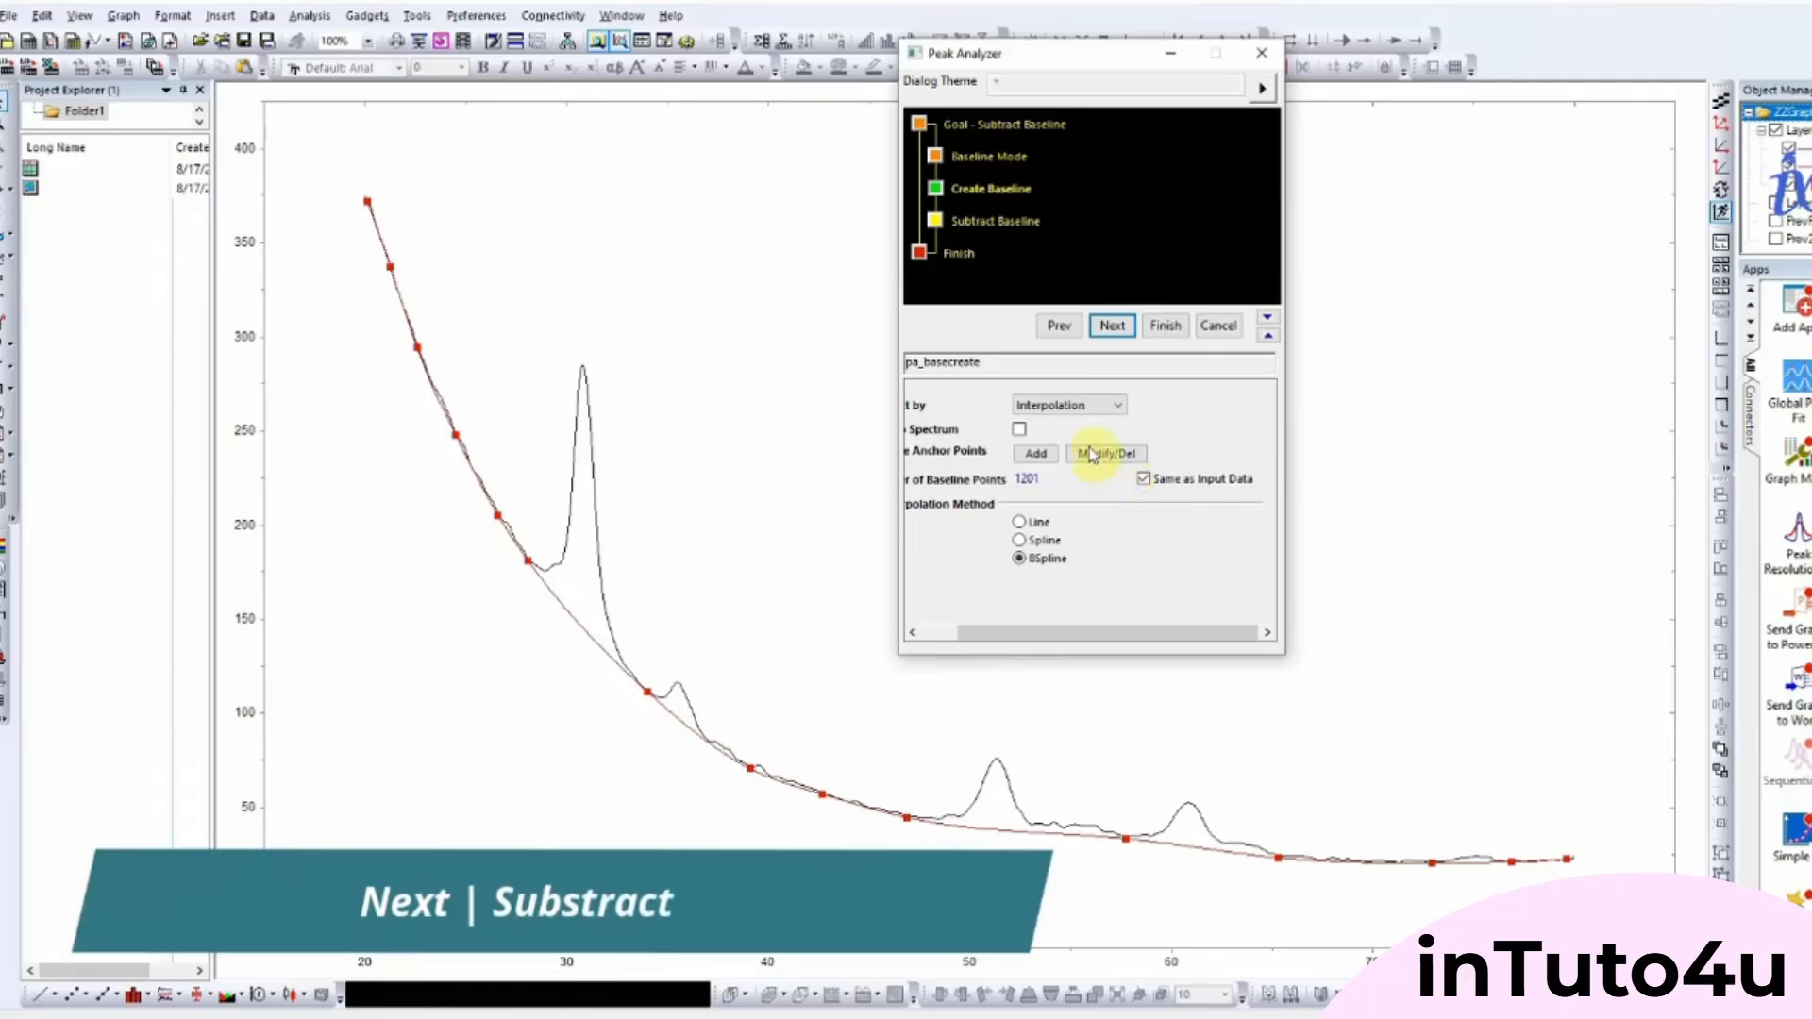
Step: Subtract the baseline from the intensity curve, output the subtracted data as New XY columns, and finish the Peak Analyzer
{"action": "left_click", "coordinate": [1114, 327]}
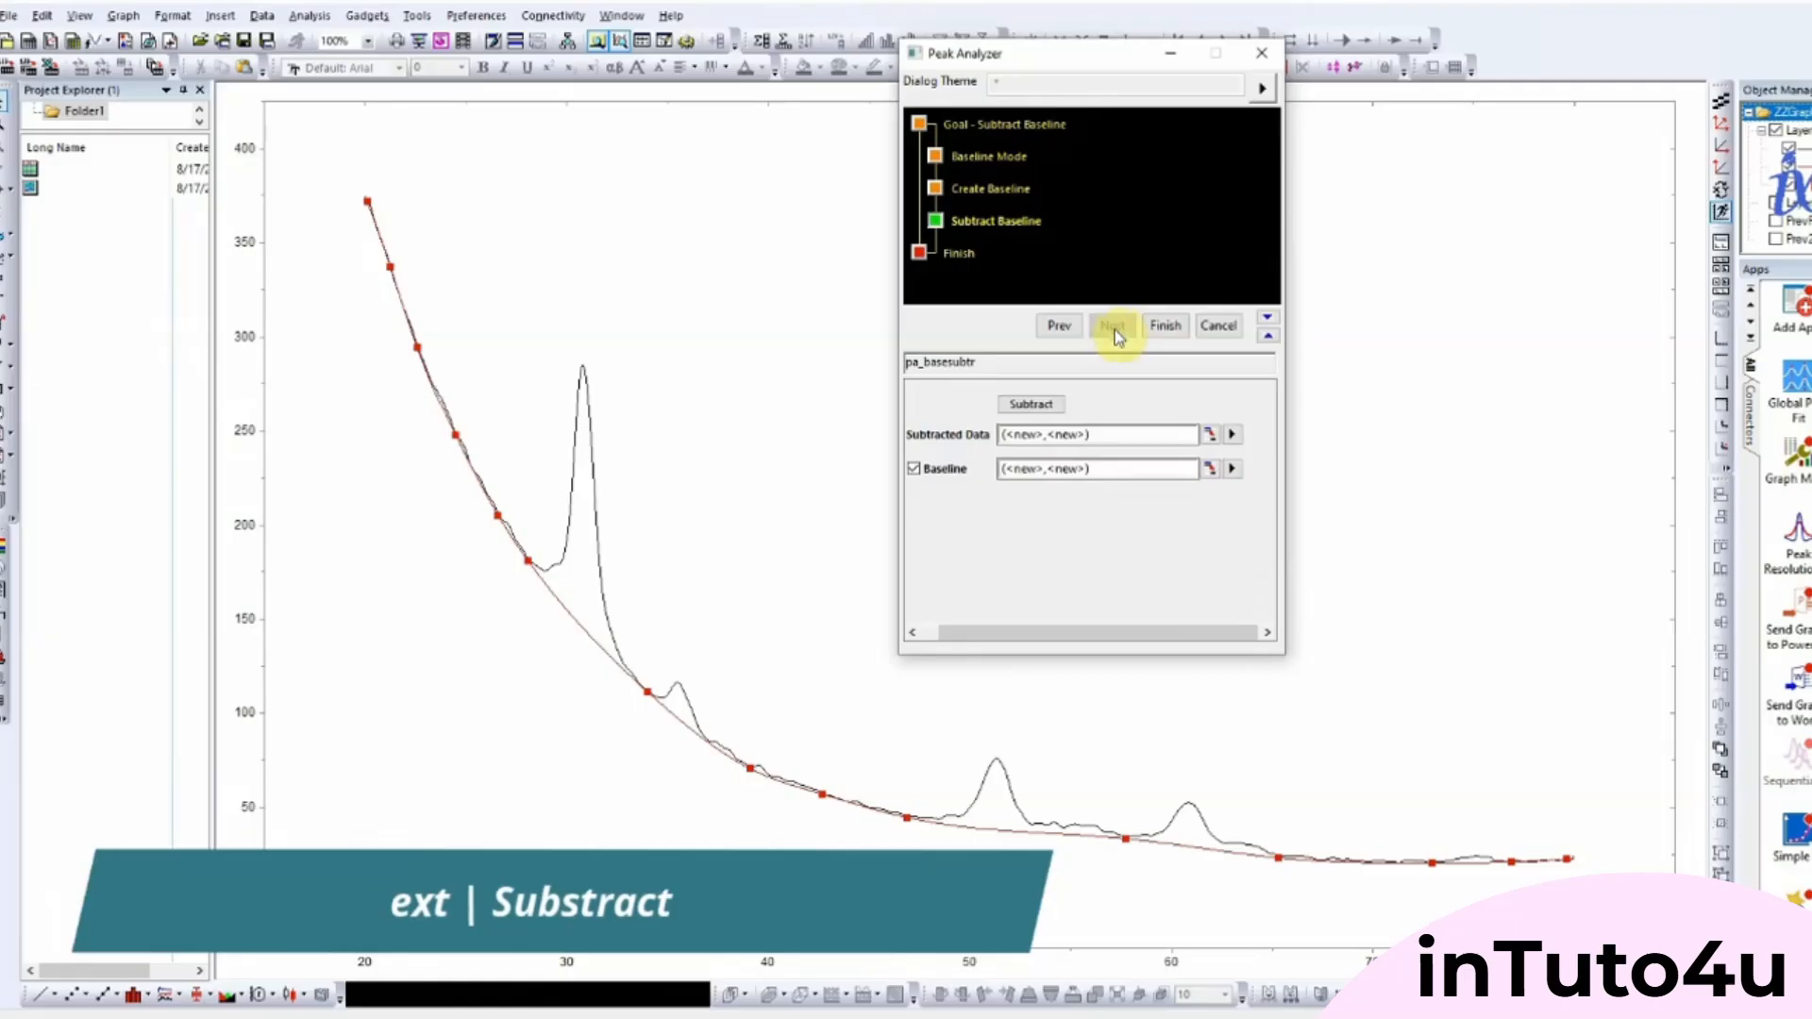
{"action": "left_click", "coordinate": [1045, 405]}
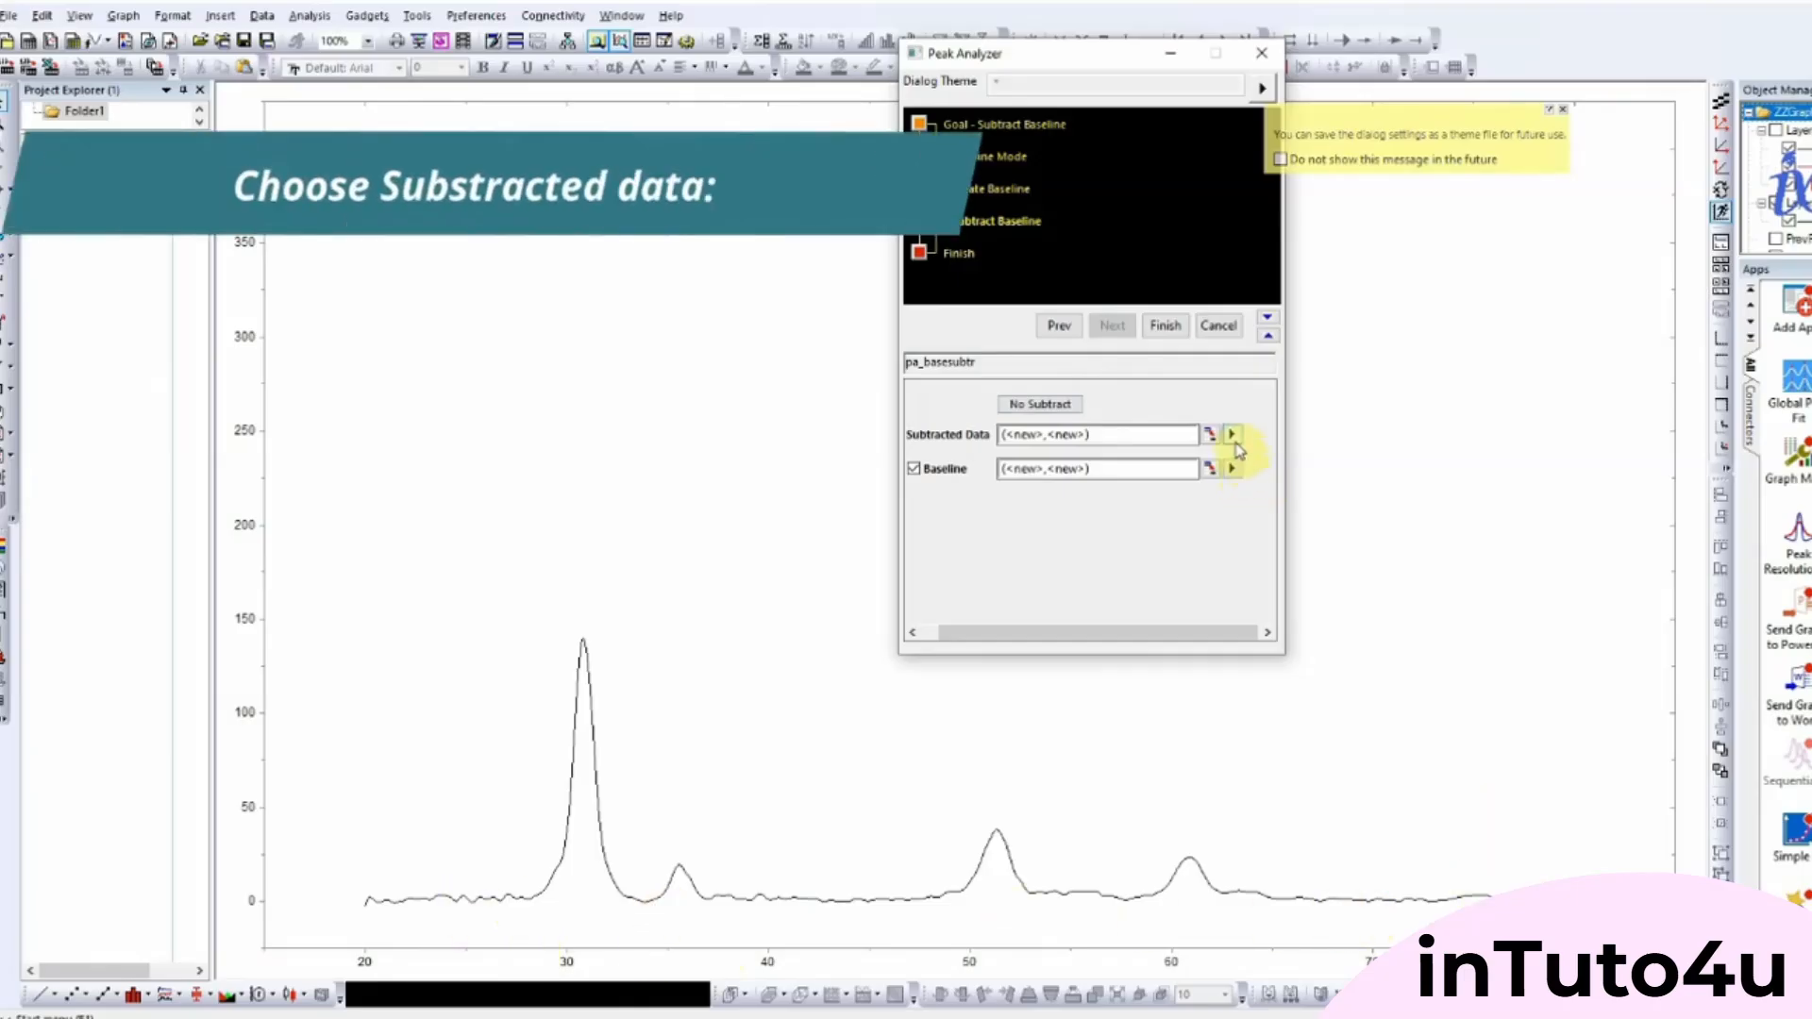
{"action": "left_click", "coordinate": [1232, 434]}
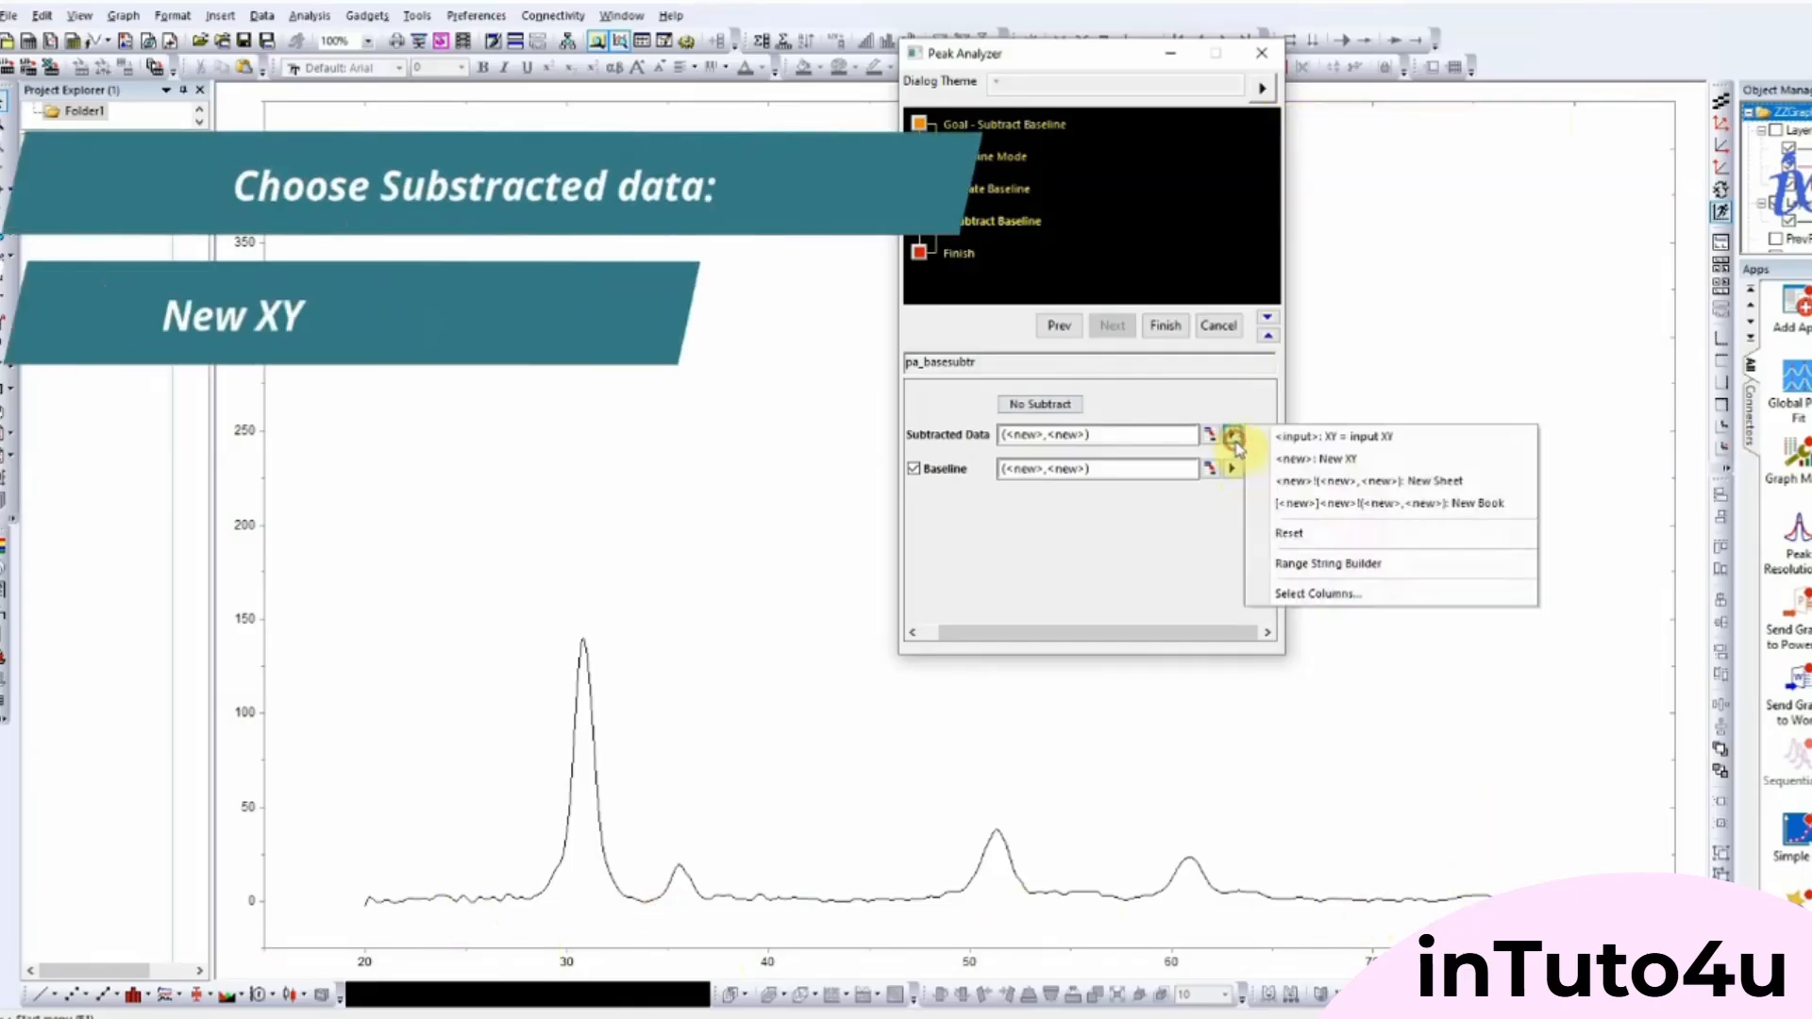
{"action": "left_click", "coordinate": [1328, 462]}
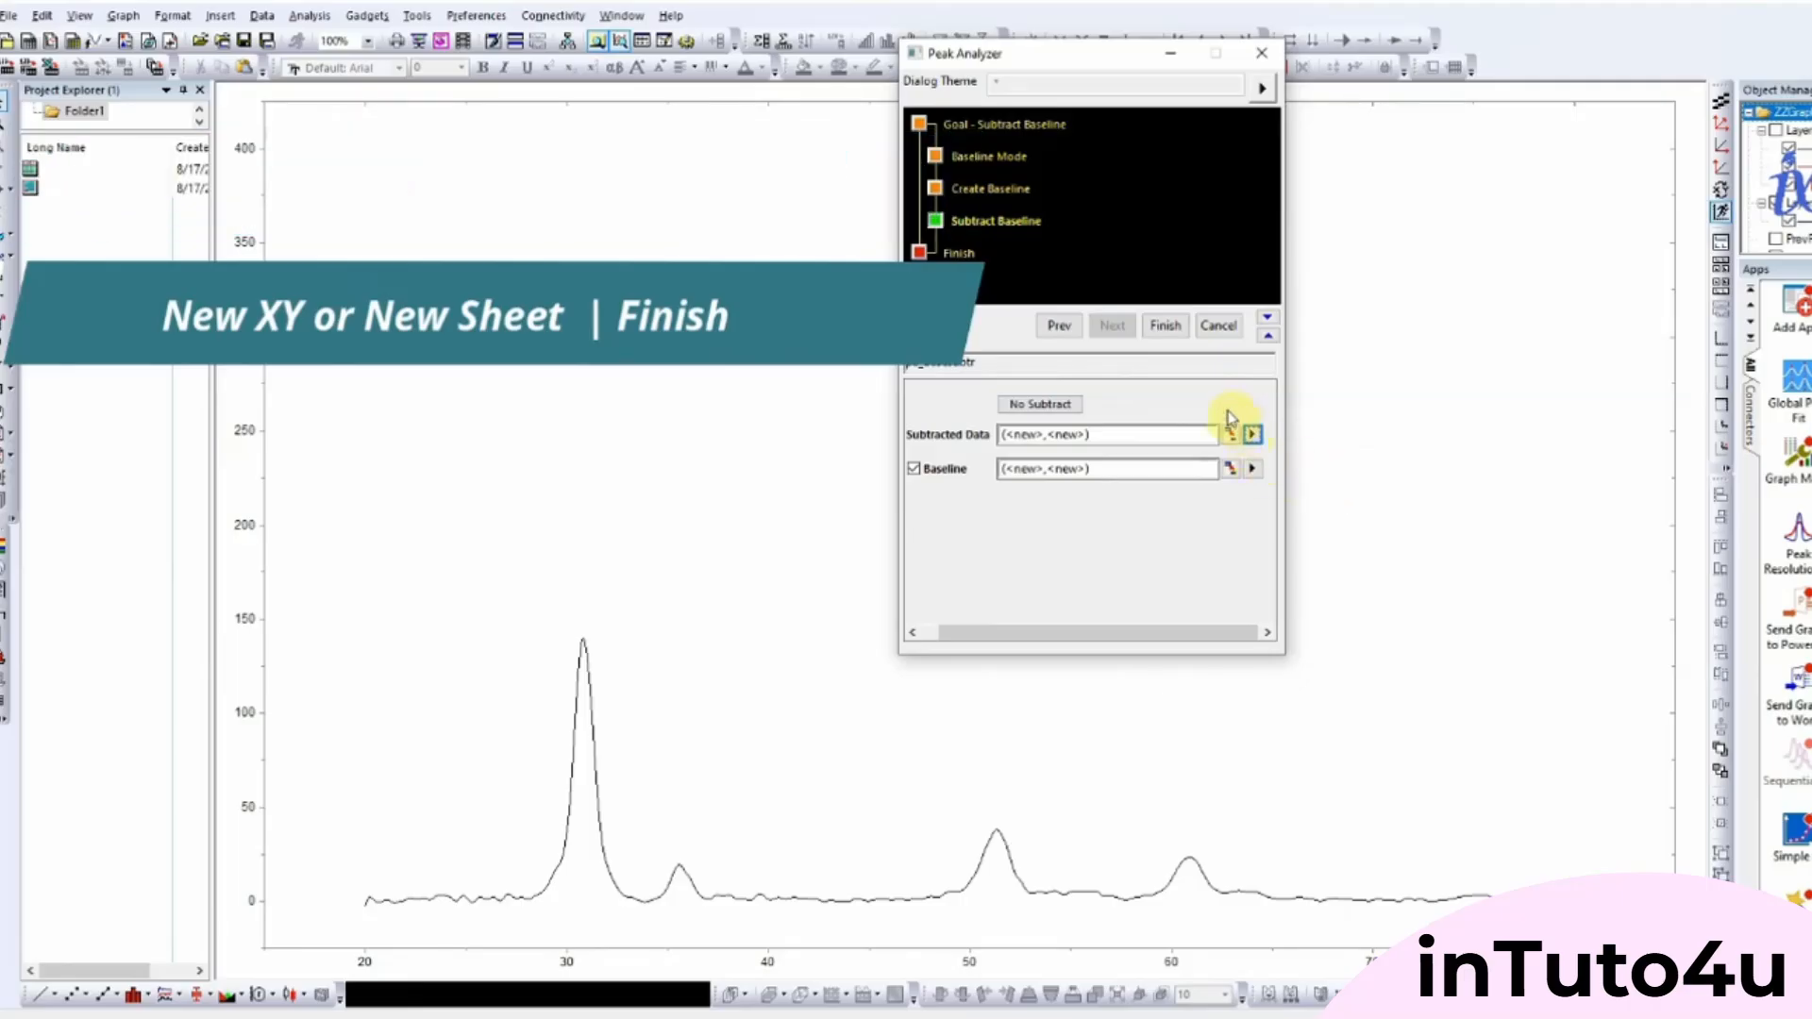
{"action": "left_click", "coordinate": [1172, 335]}
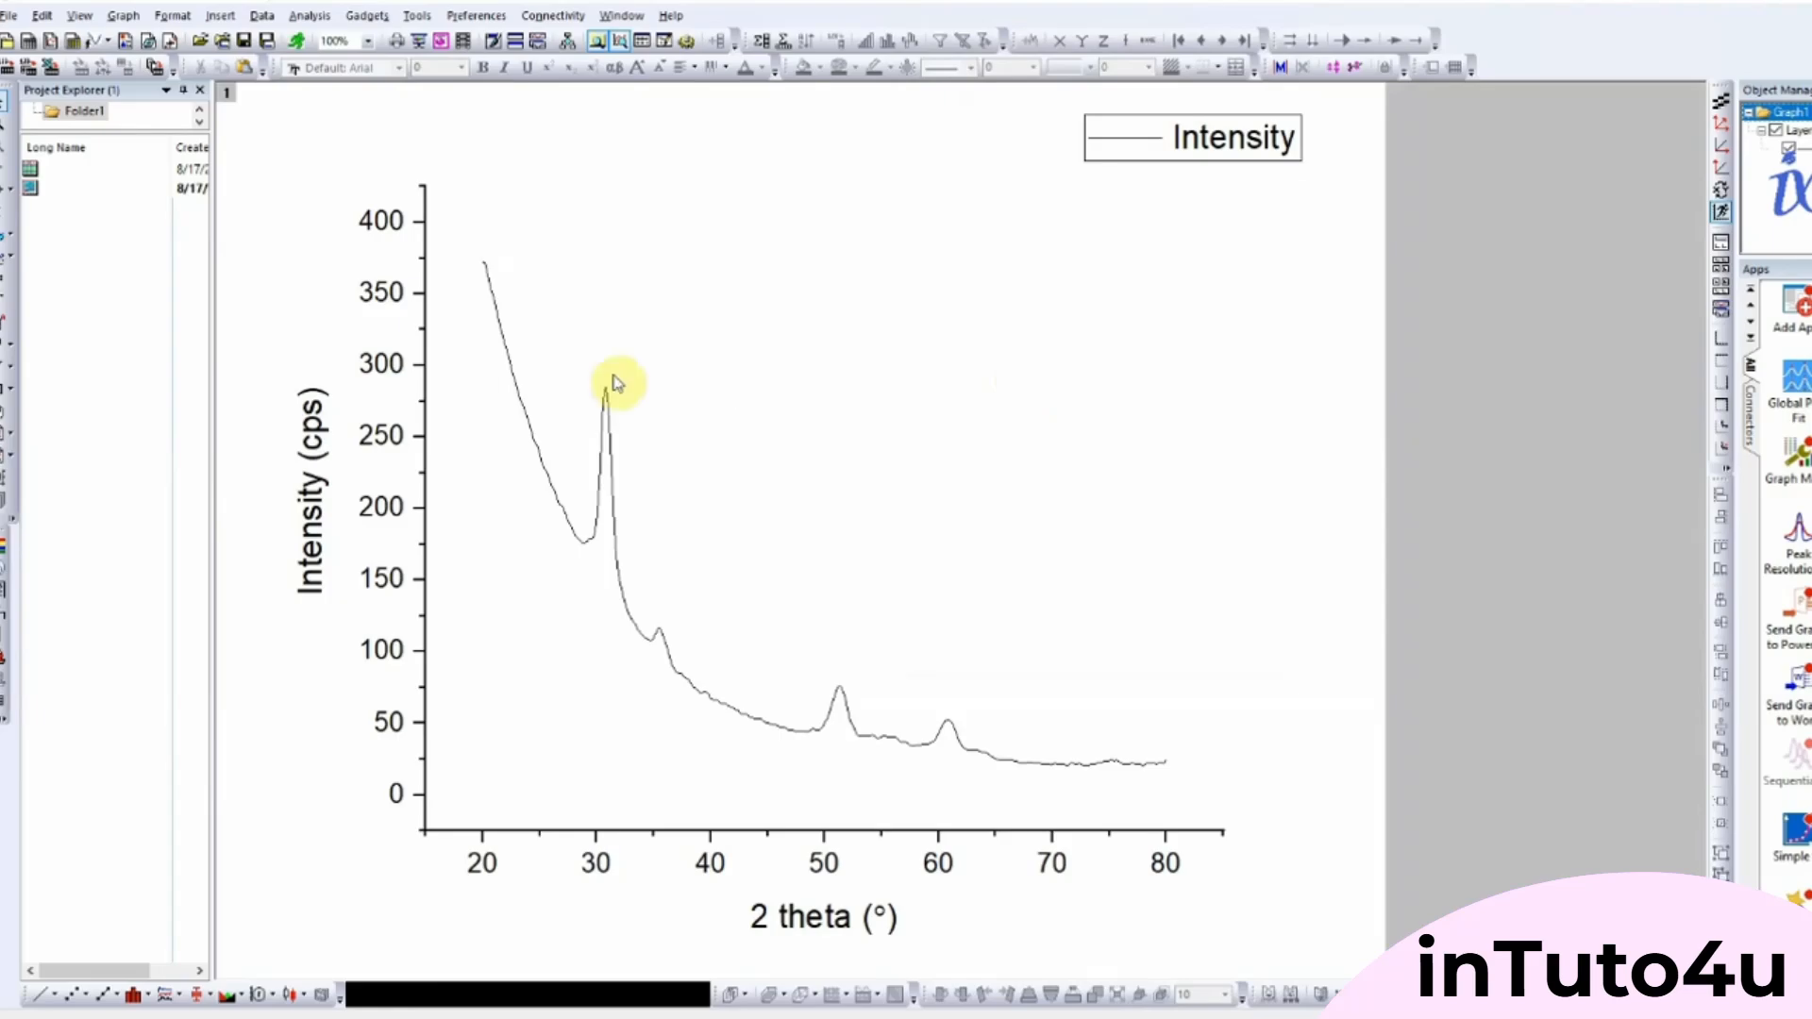
Step: Open the data workbook and widen the subtracted-data and baseline columns C to F to fit their contents
{"action": "double_click", "coordinate": [34, 172]}
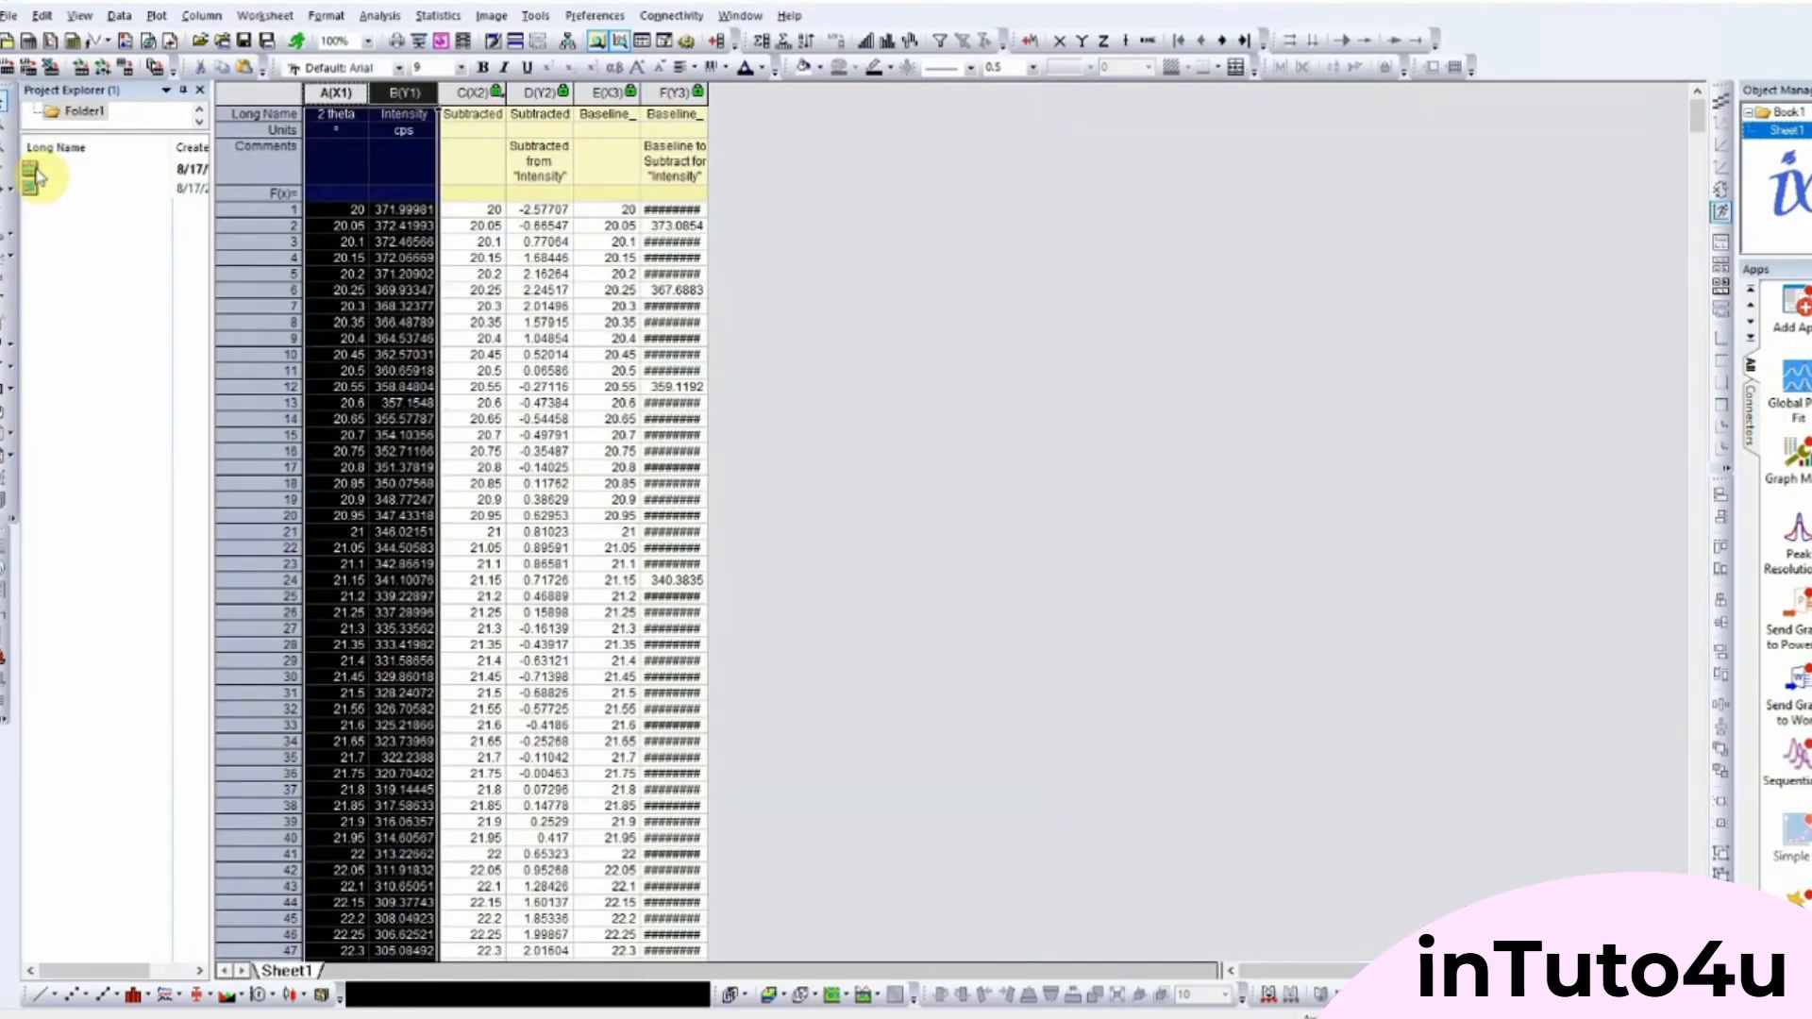
{"action": "left_click", "coordinate": [1045, 391]}
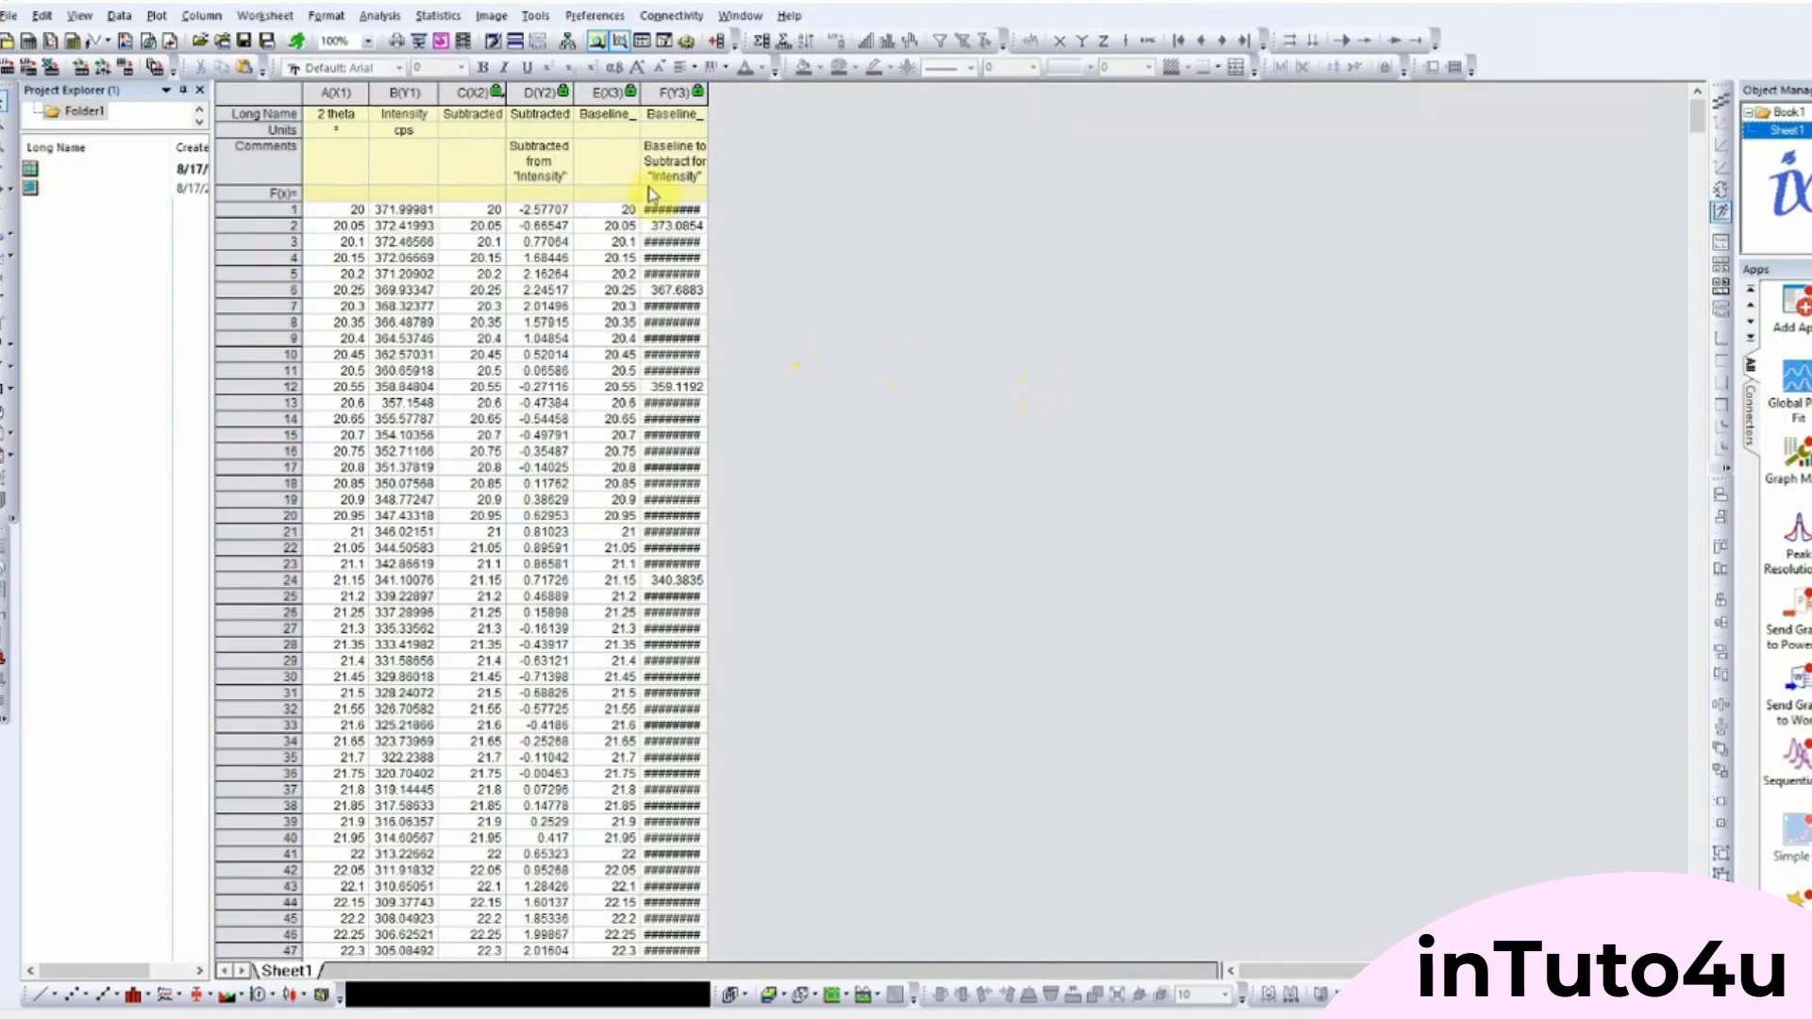
{"action": "double_click", "coordinate": [573, 97]}
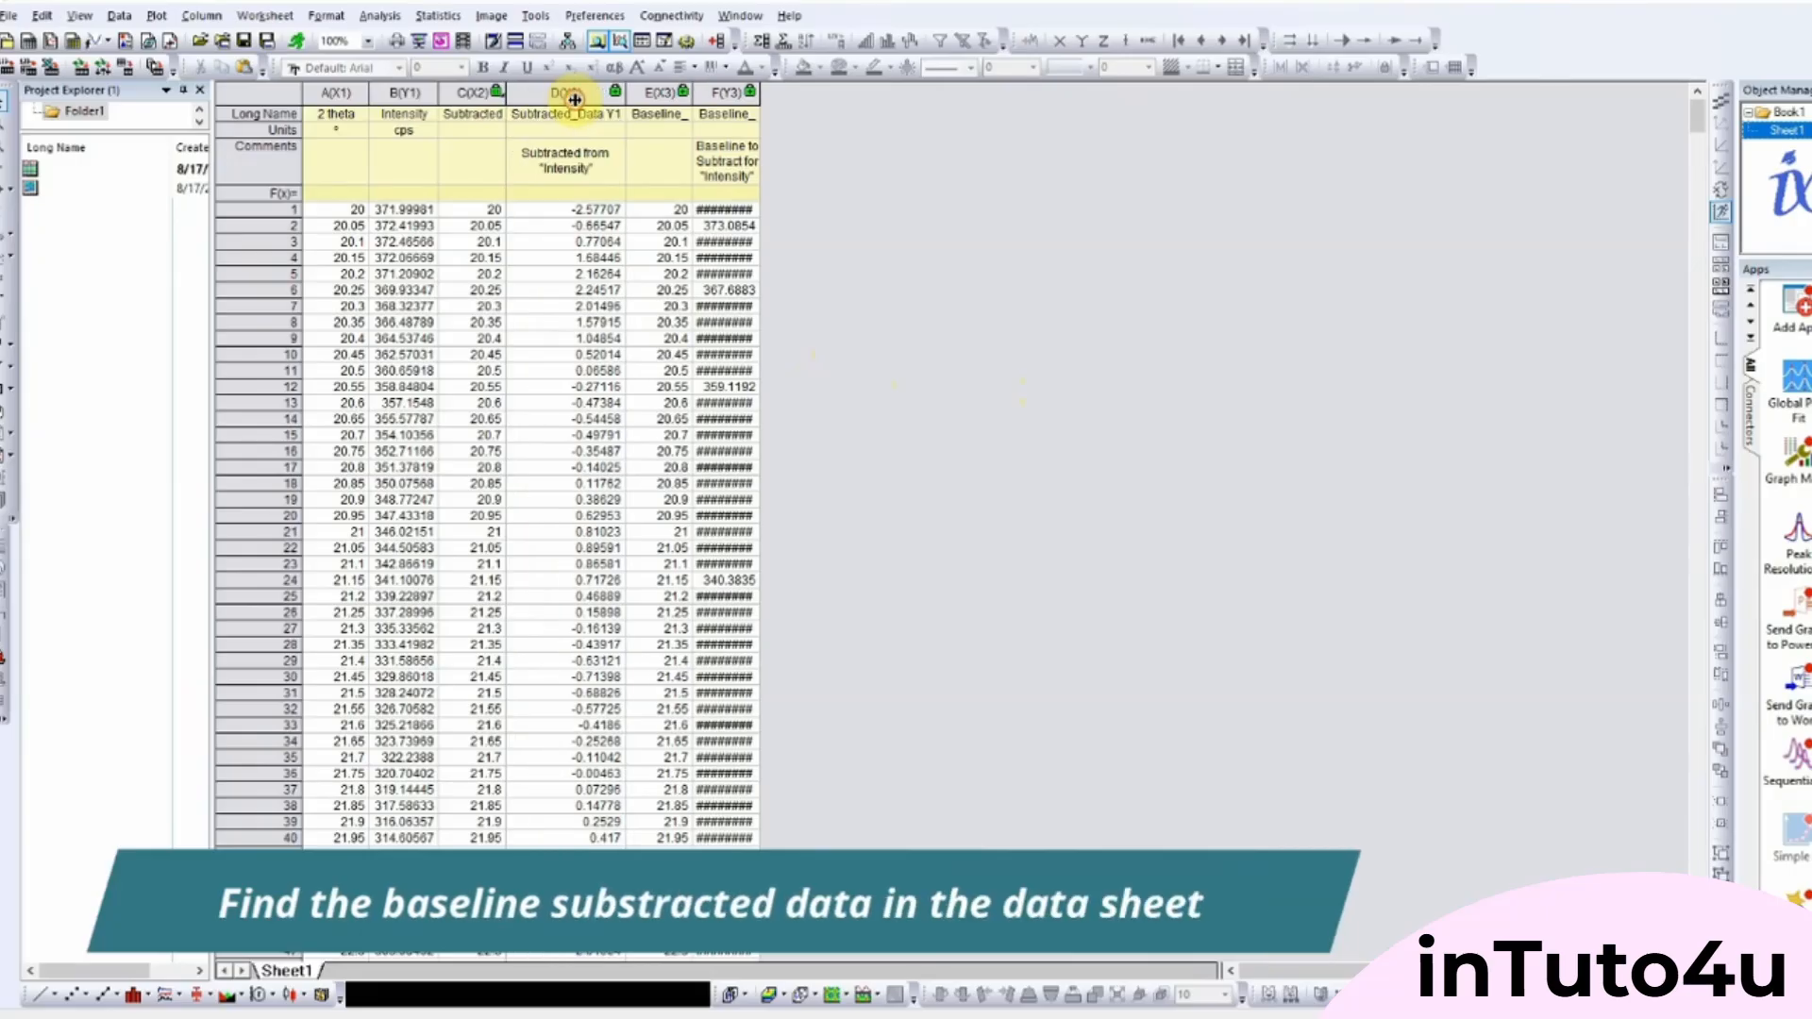
{"action": "double_click", "coordinate": [506, 98]}
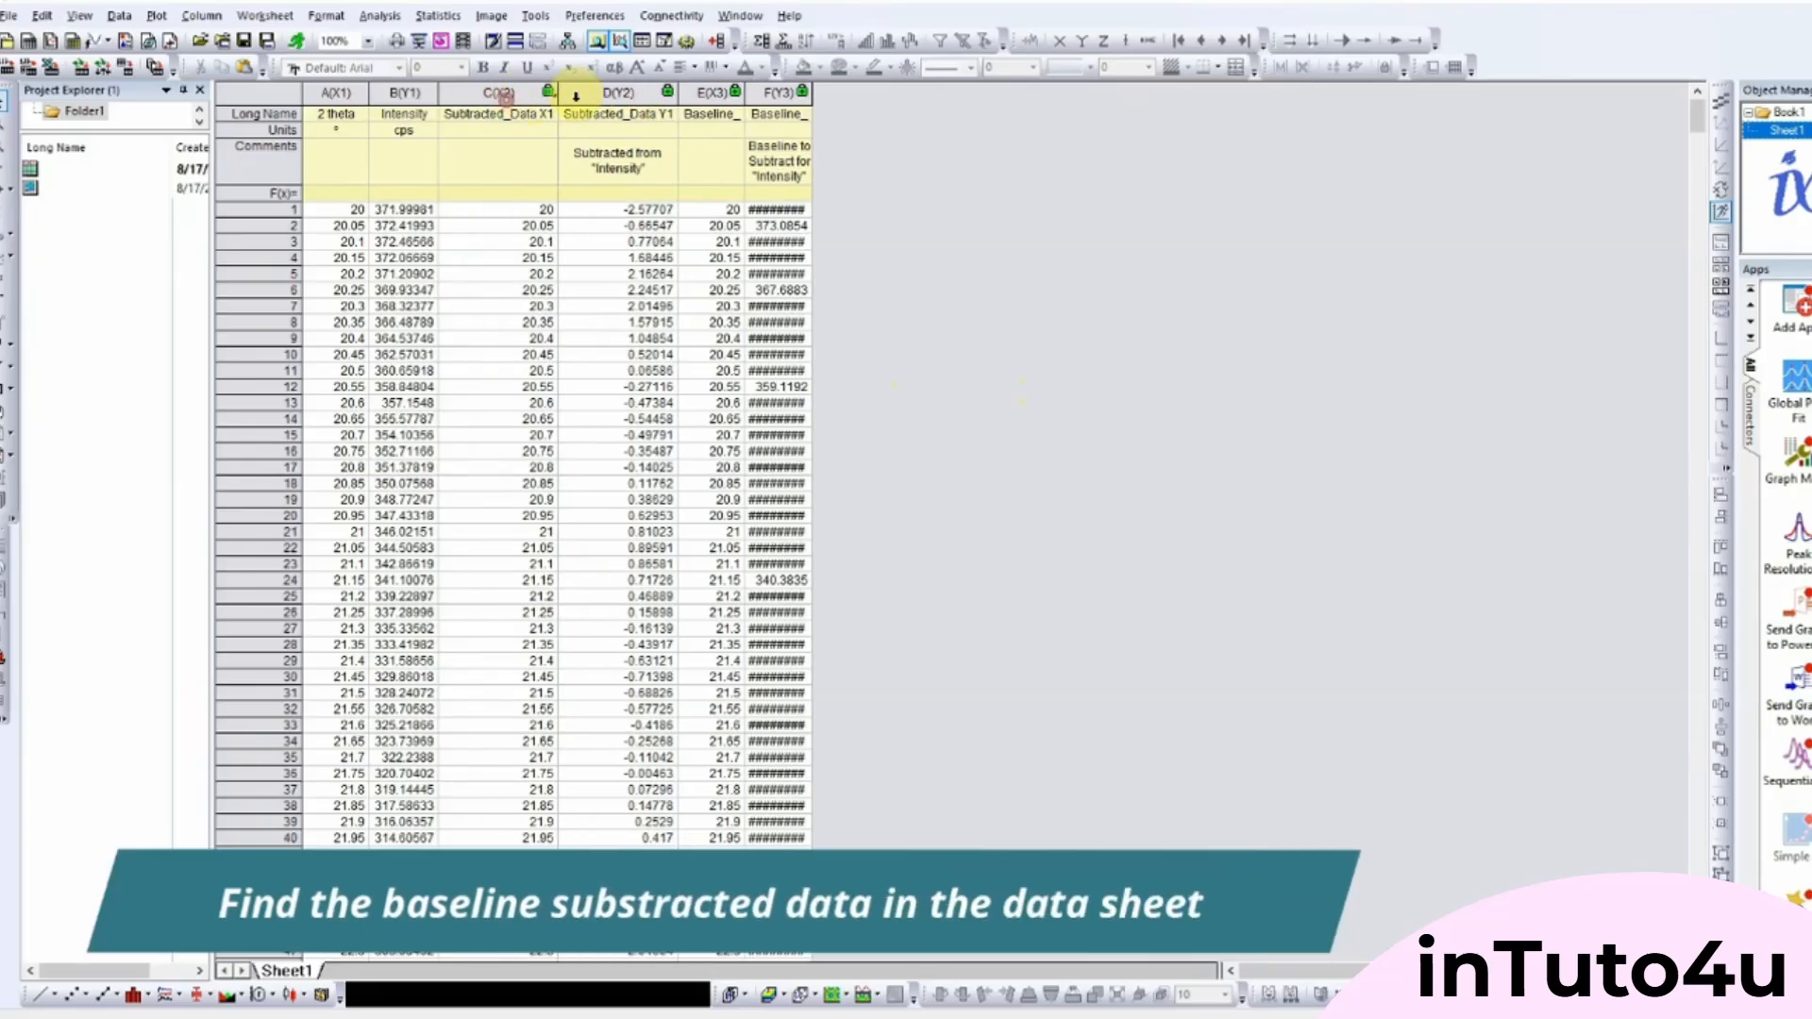
{"action": "double_click", "coordinate": [744, 95]}
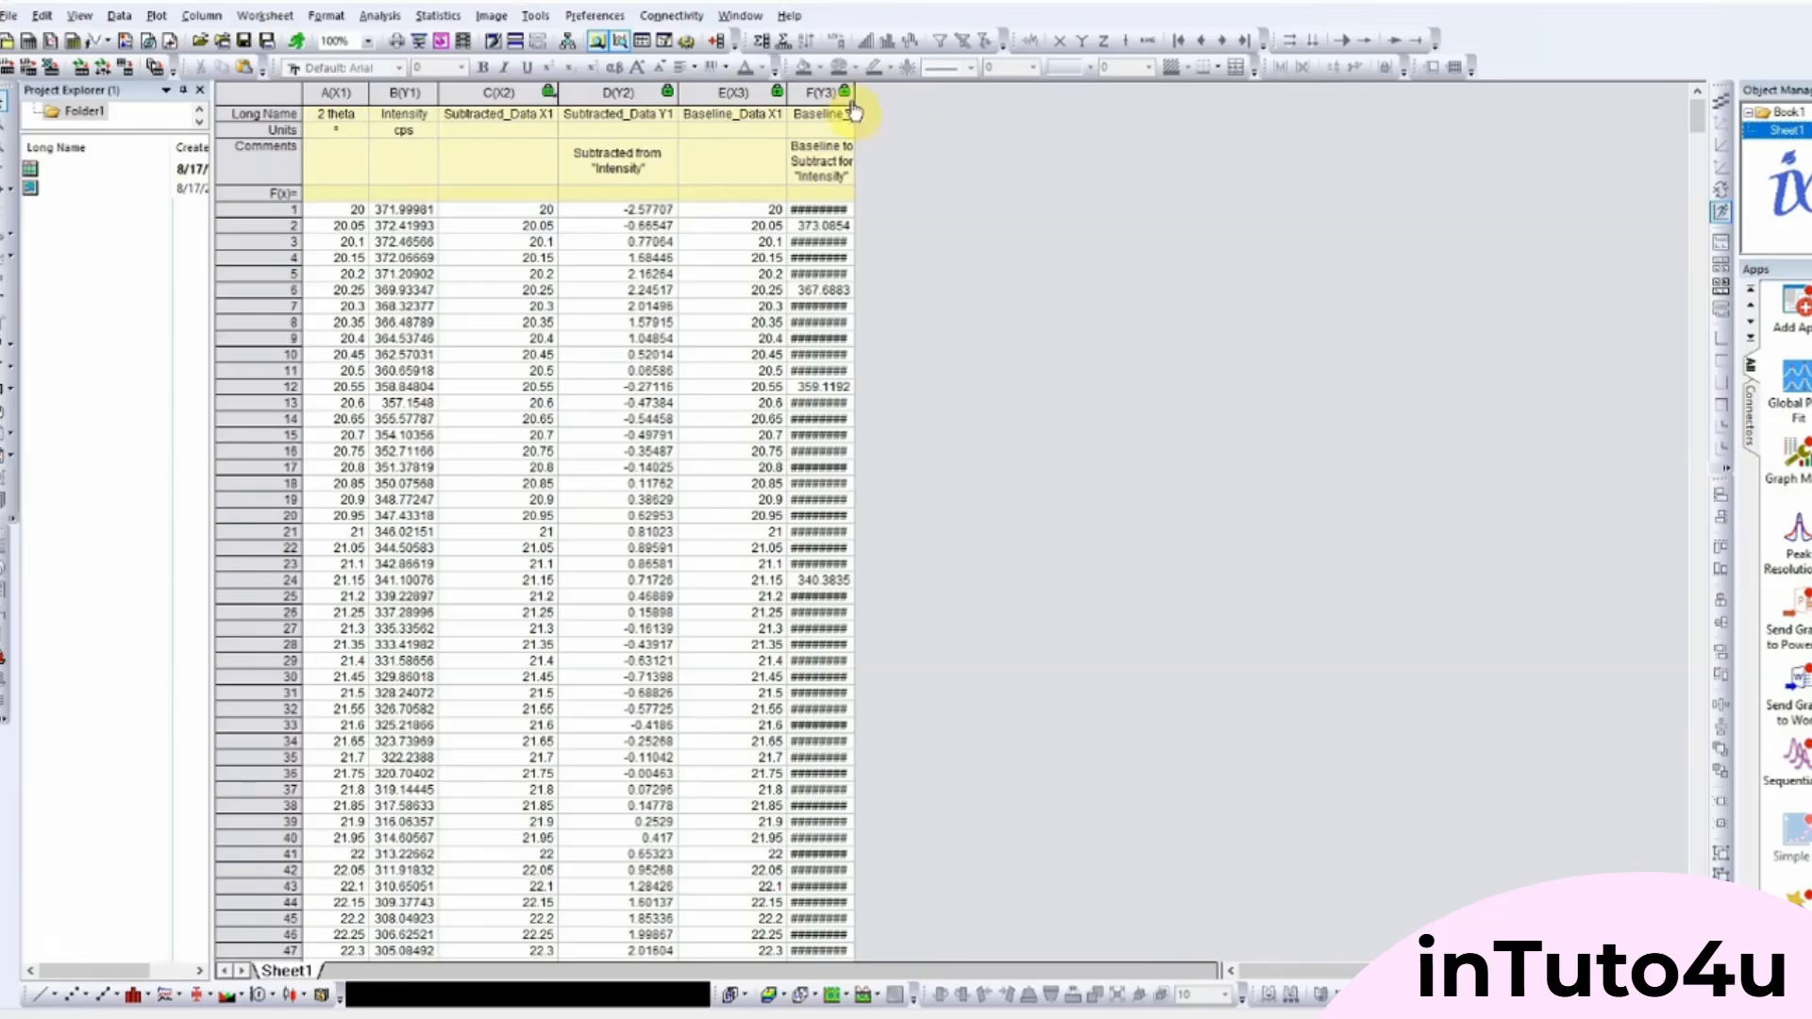
{"action": "double_click", "coordinate": [857, 95]}
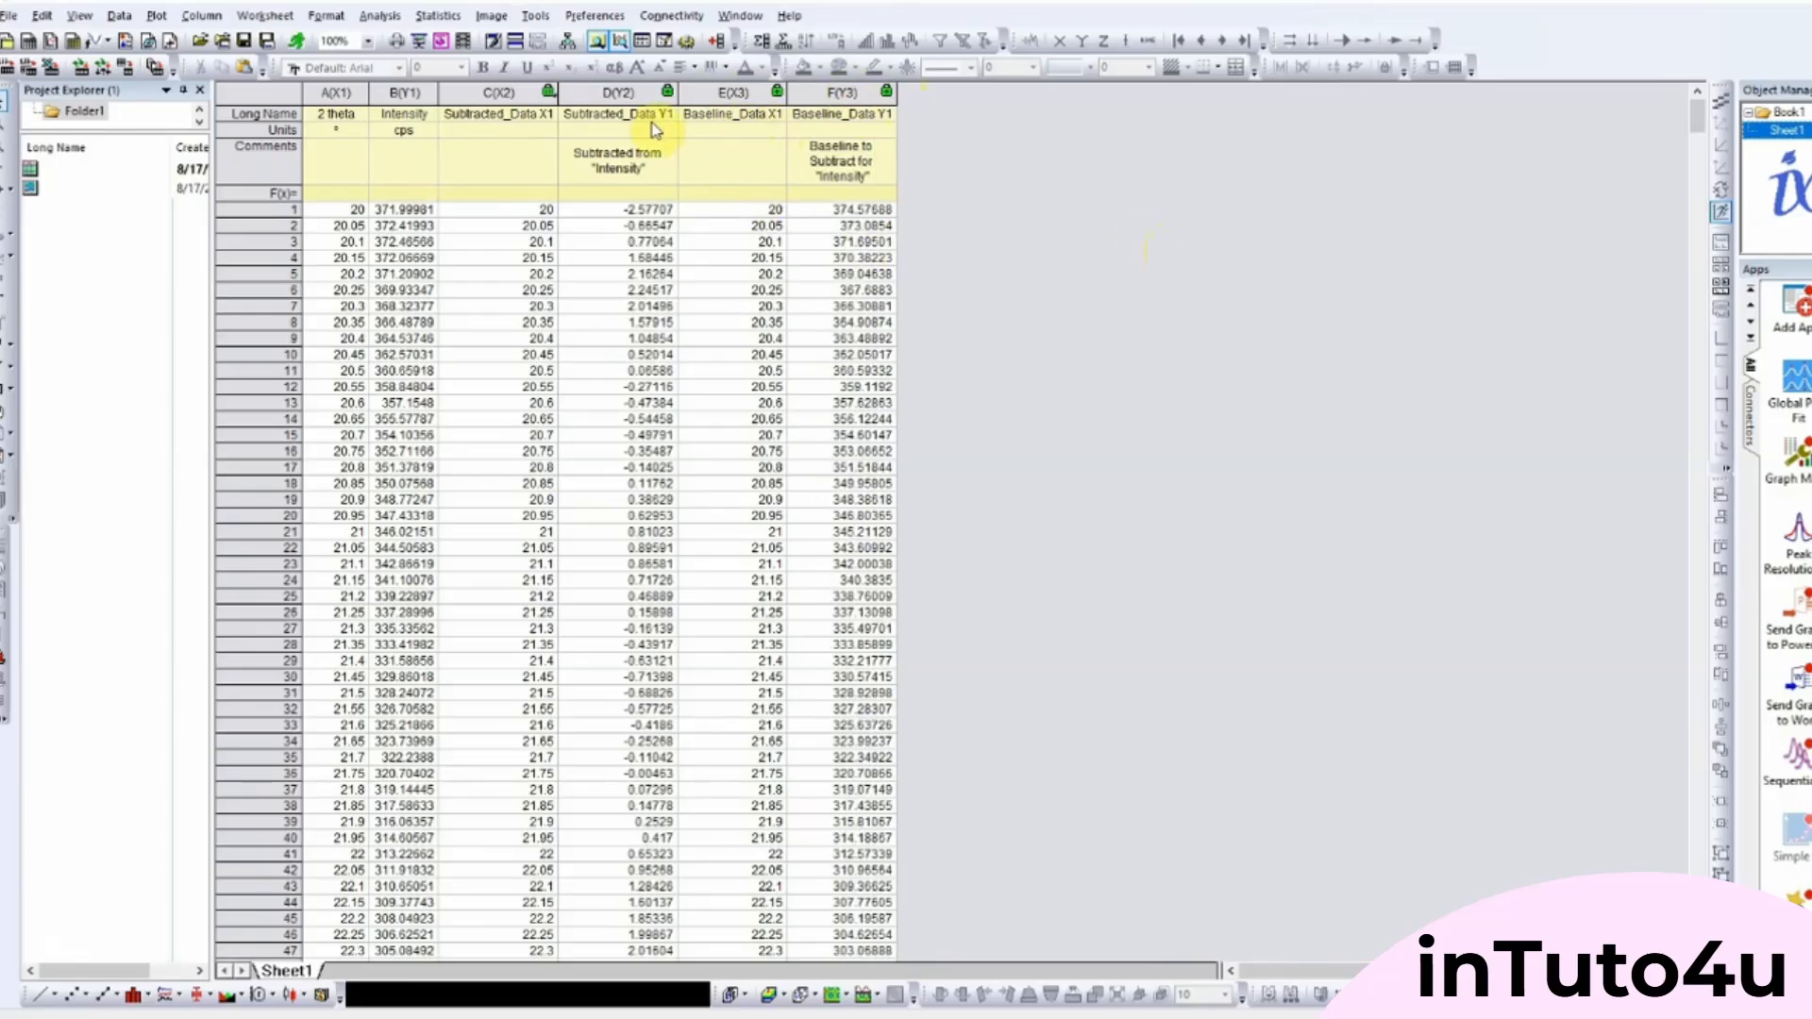
Step: Plot the Subtracted_Data X1 and Subtracted_Data Y1 columns as a line graph
{"action": "left_click", "coordinate": [627, 98]}
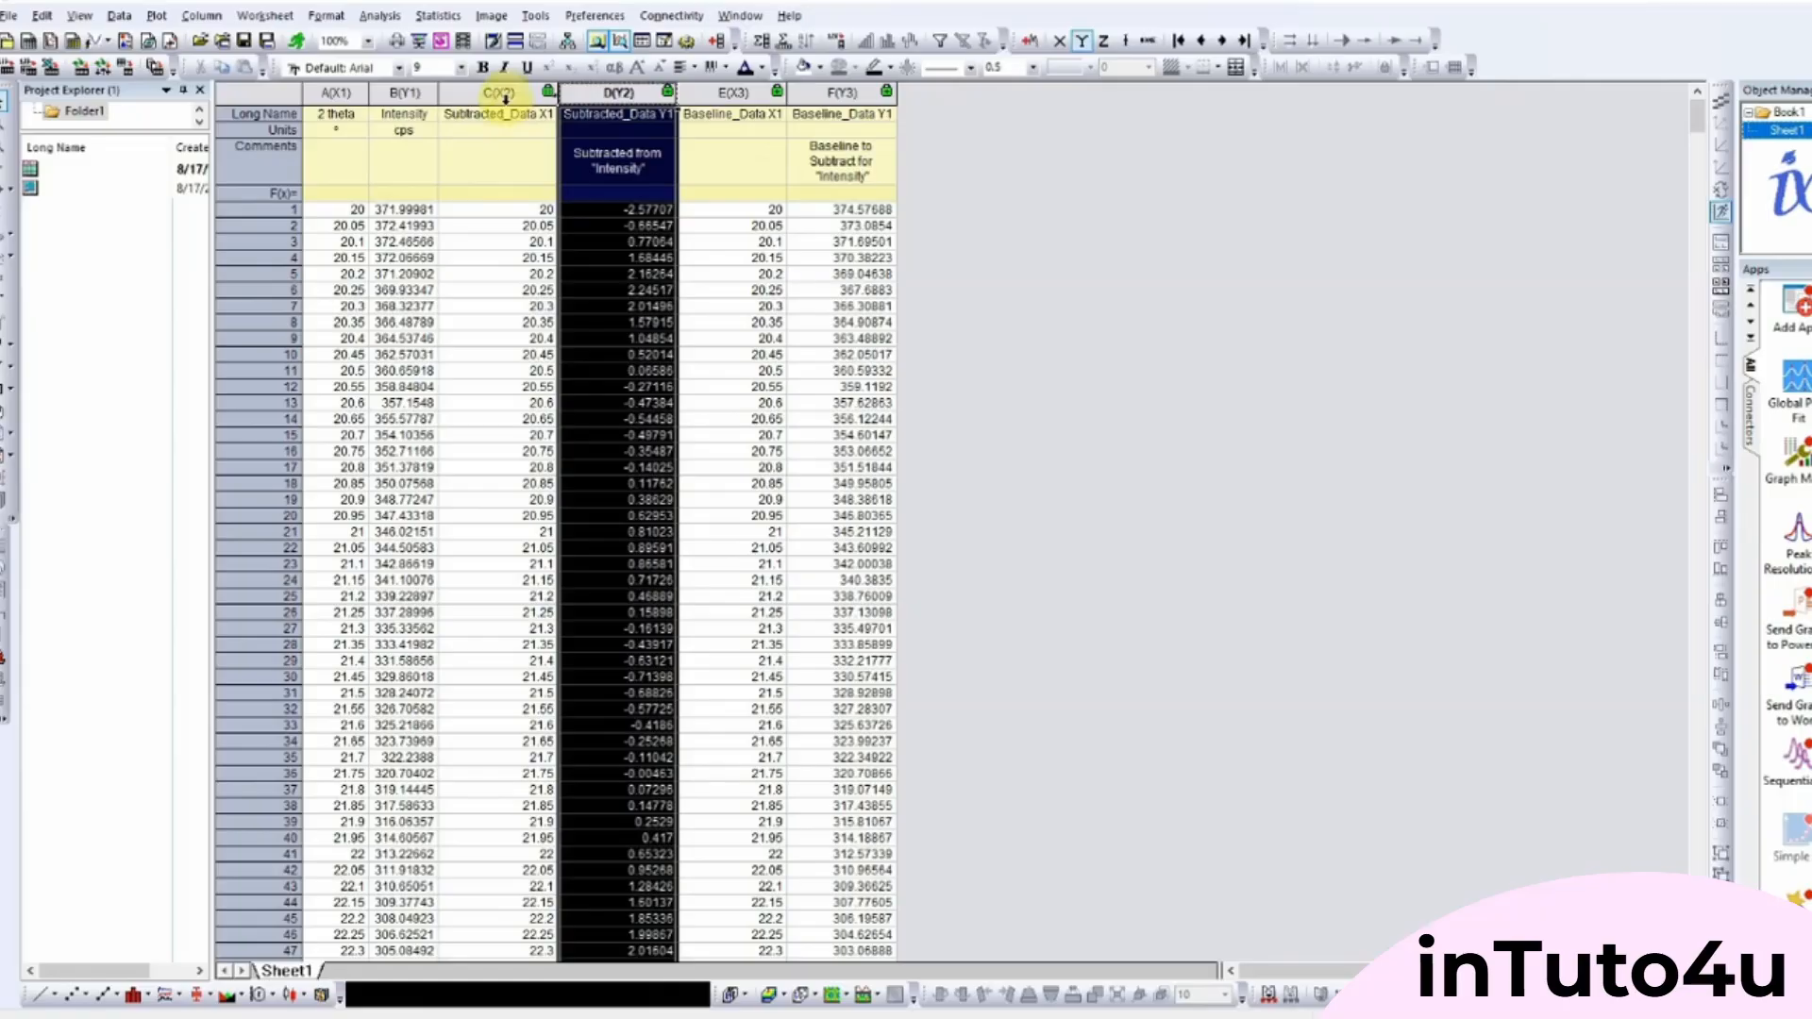
{"action": "left_click", "coordinate": [514, 92], "text": "ctrl"}
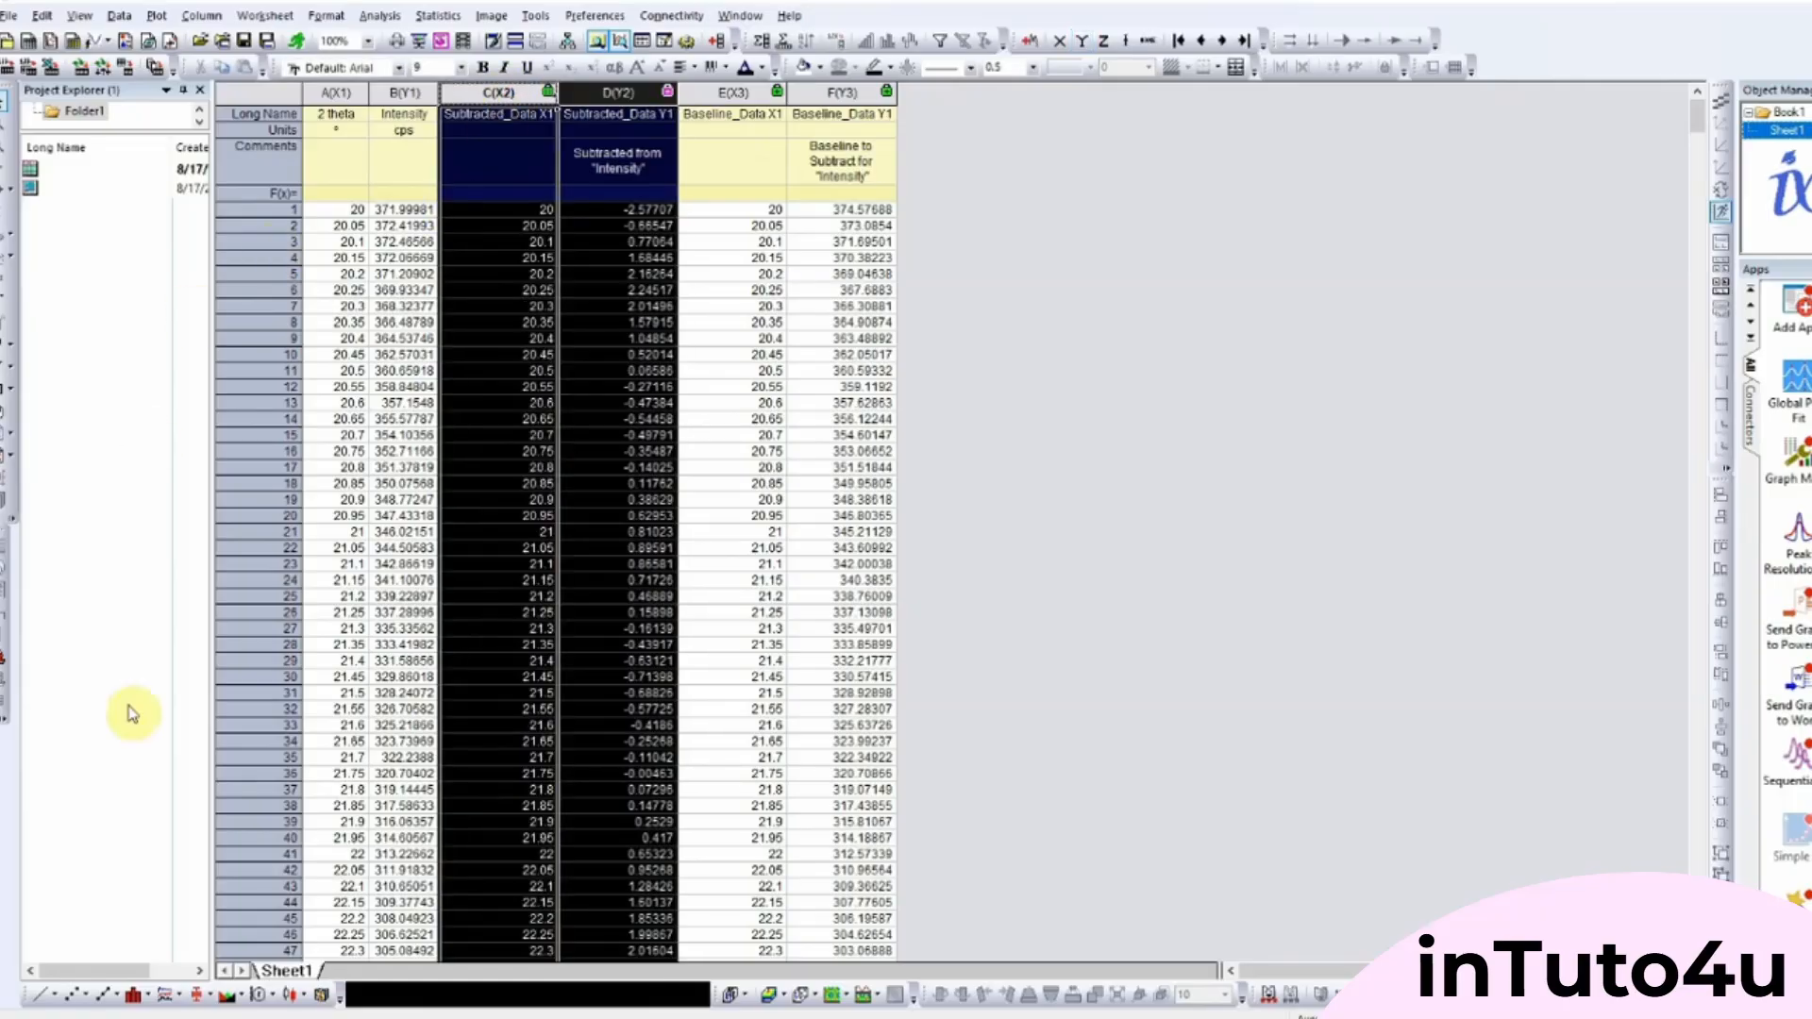
{"action": "left_click", "coordinate": [39, 994]}
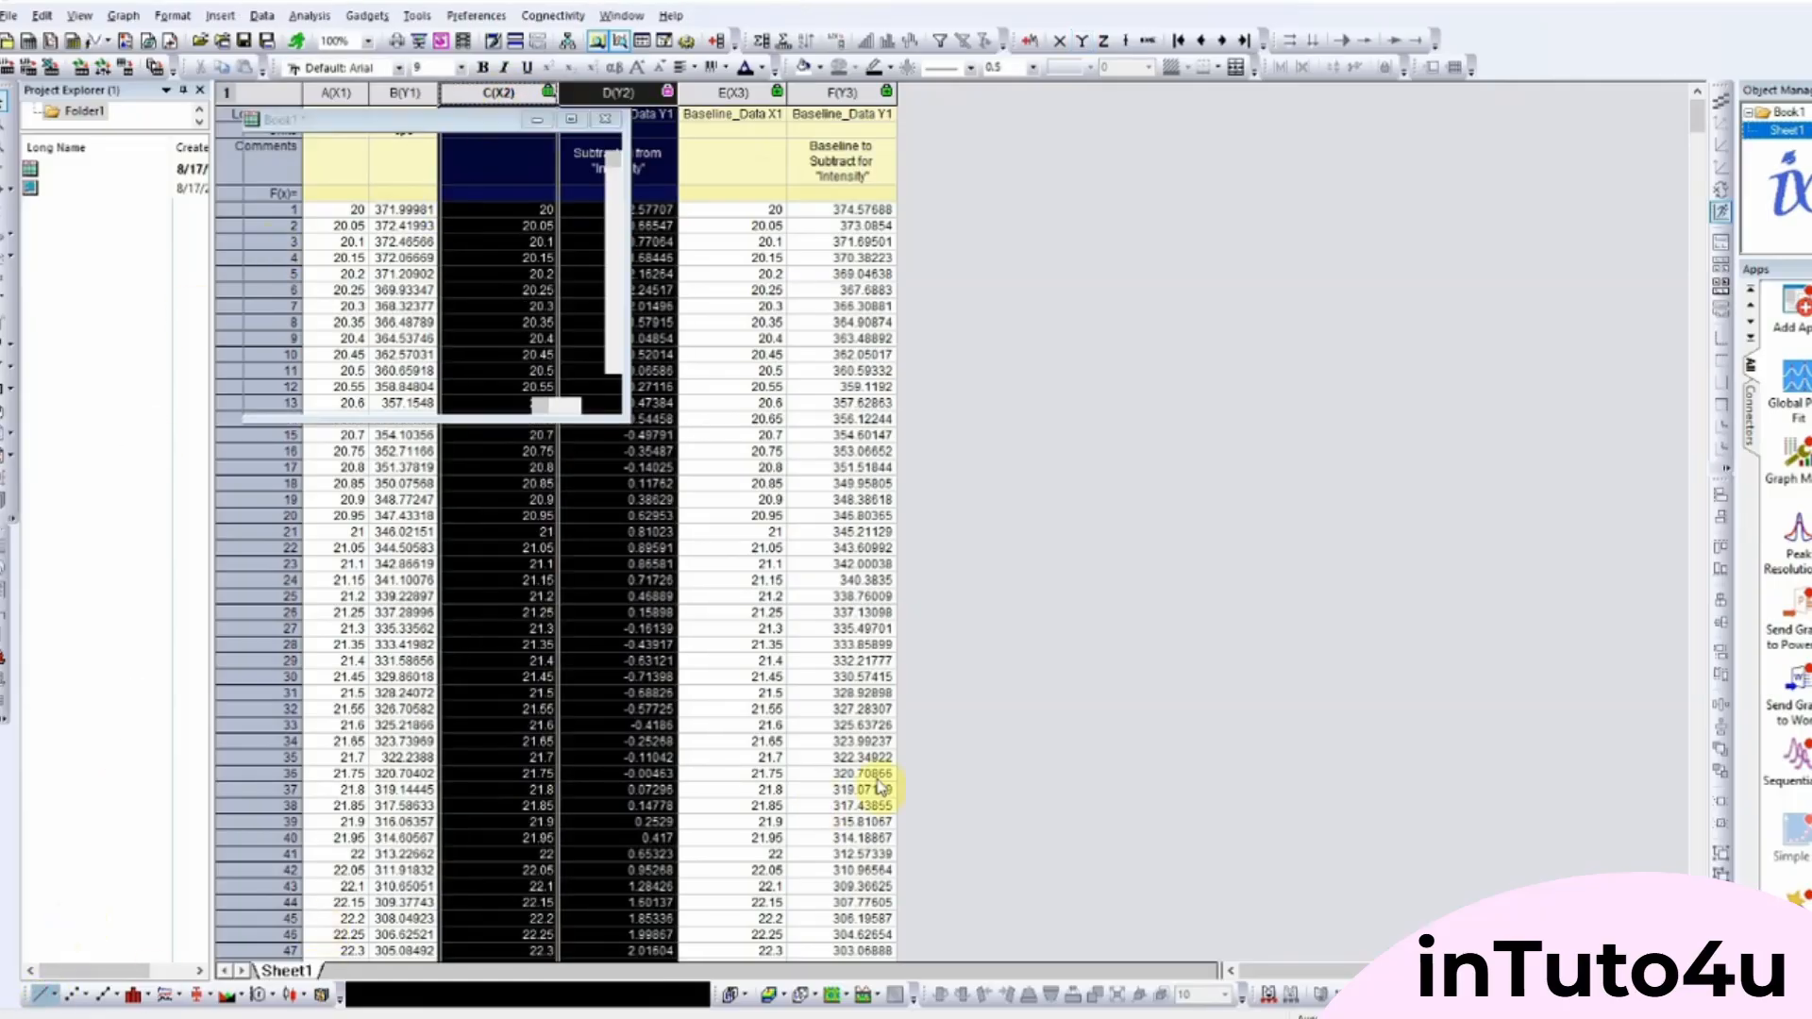